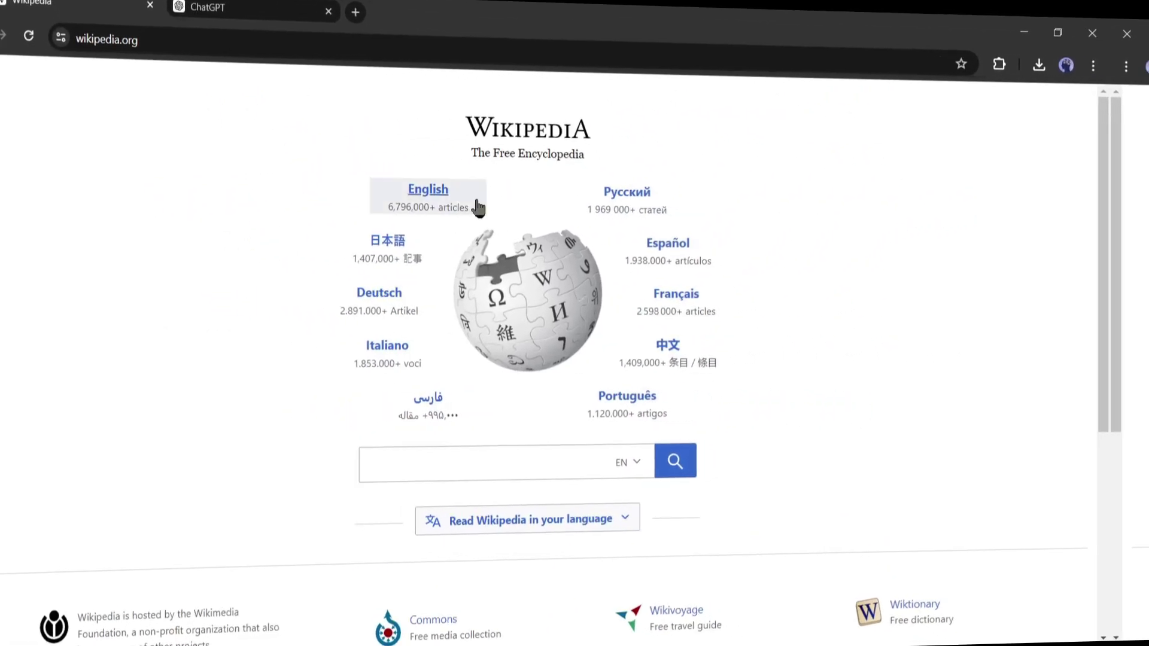
Step: Enter English Wikipedia and scroll through its Main Page
click(479, 208)
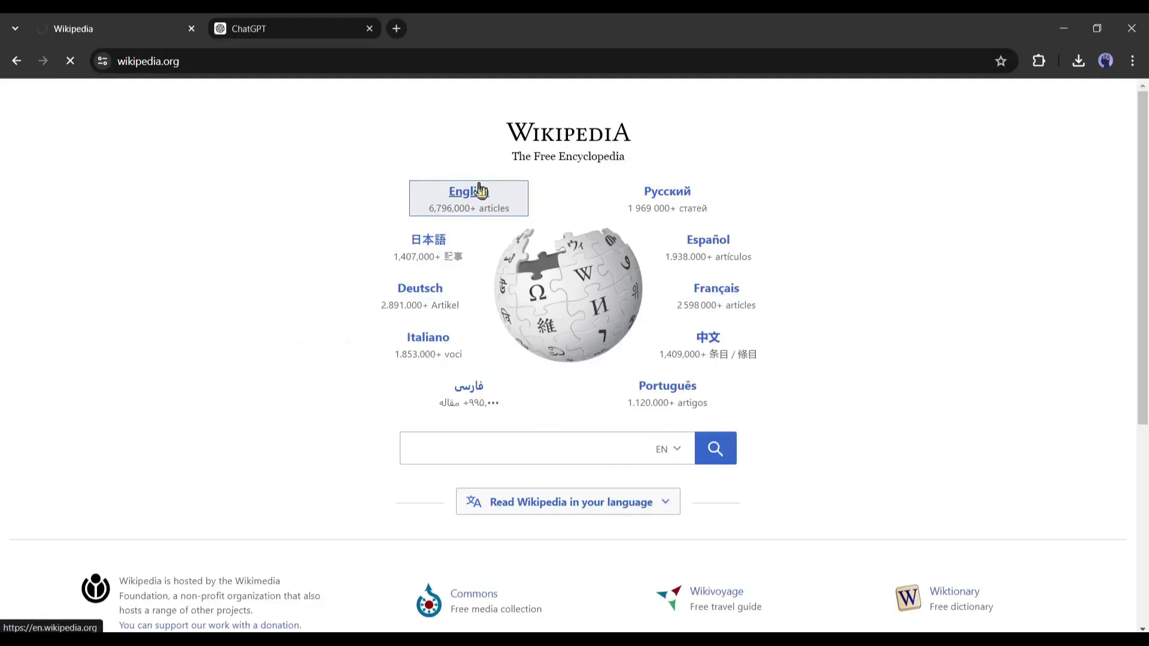
scroll(185, 187, down, 5)
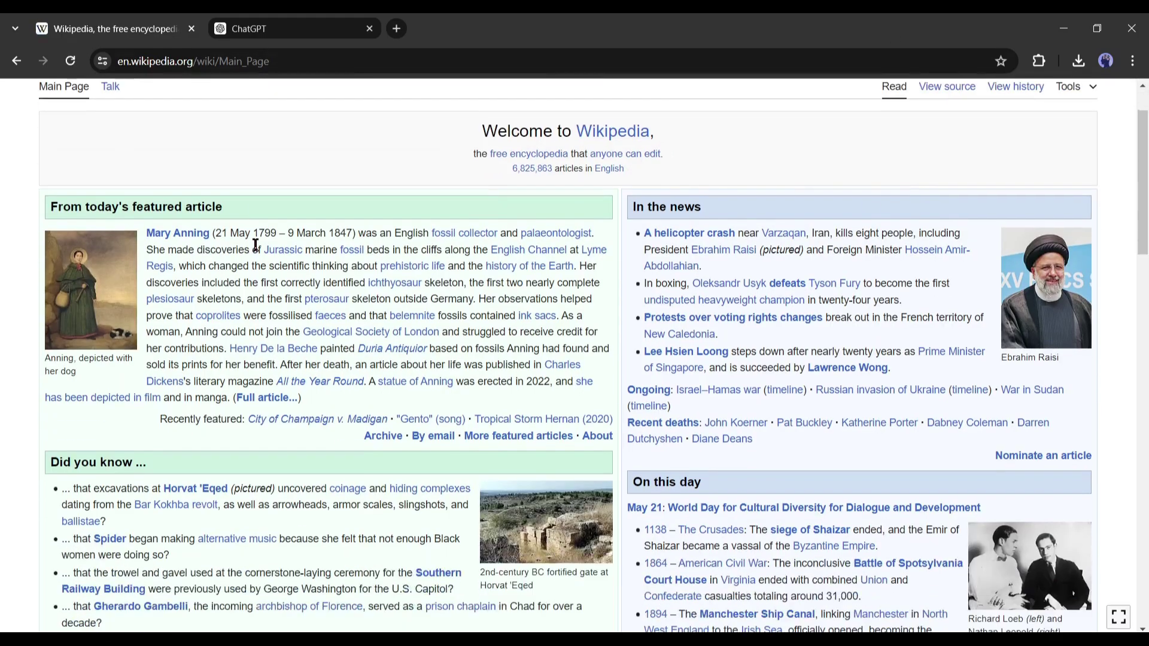
scroll(256, 244, down, 8)
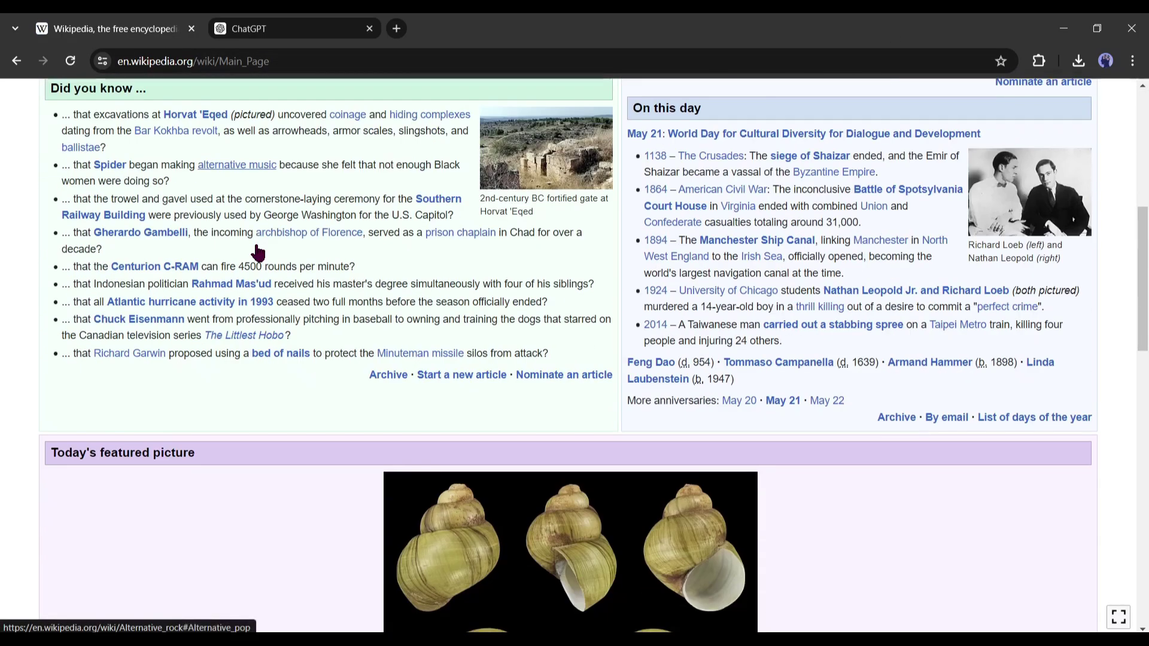
scroll(256, 247, down, 6)
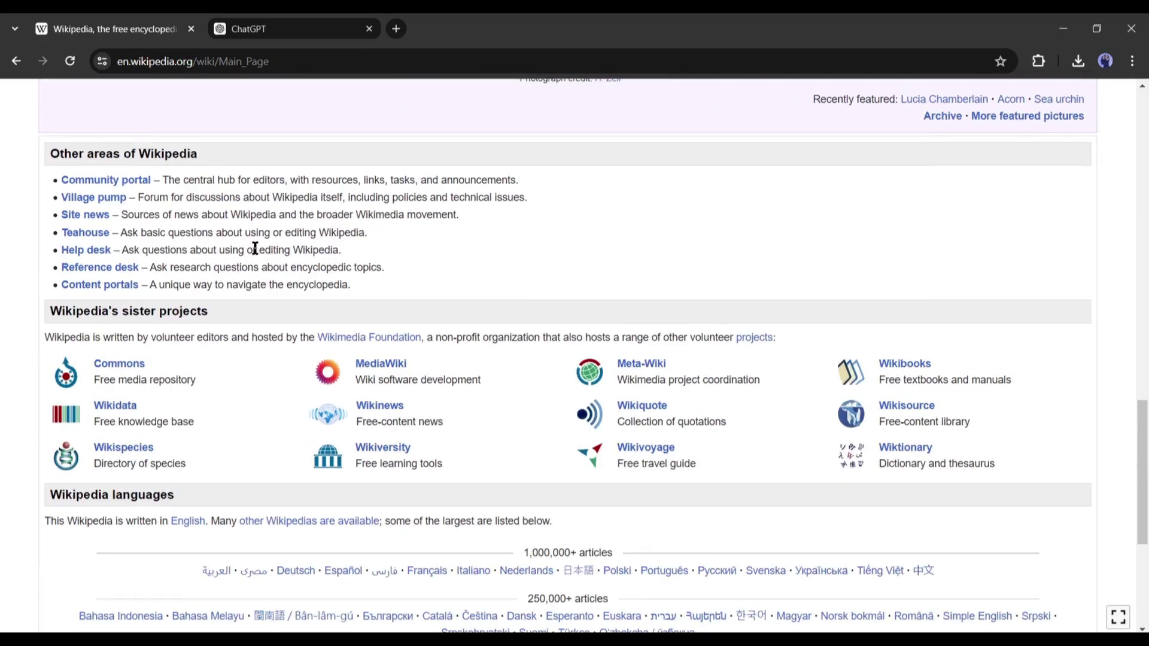
Step: Browse the Contents overview and the History and events listing, then return to Contents
click(98, 284)
scroll(497, 335, down, 7)
click(275, 256)
scroll(152, 299, down, 7)
scroll(153, 298, down, 20)
scroll(153, 302, down, 20)
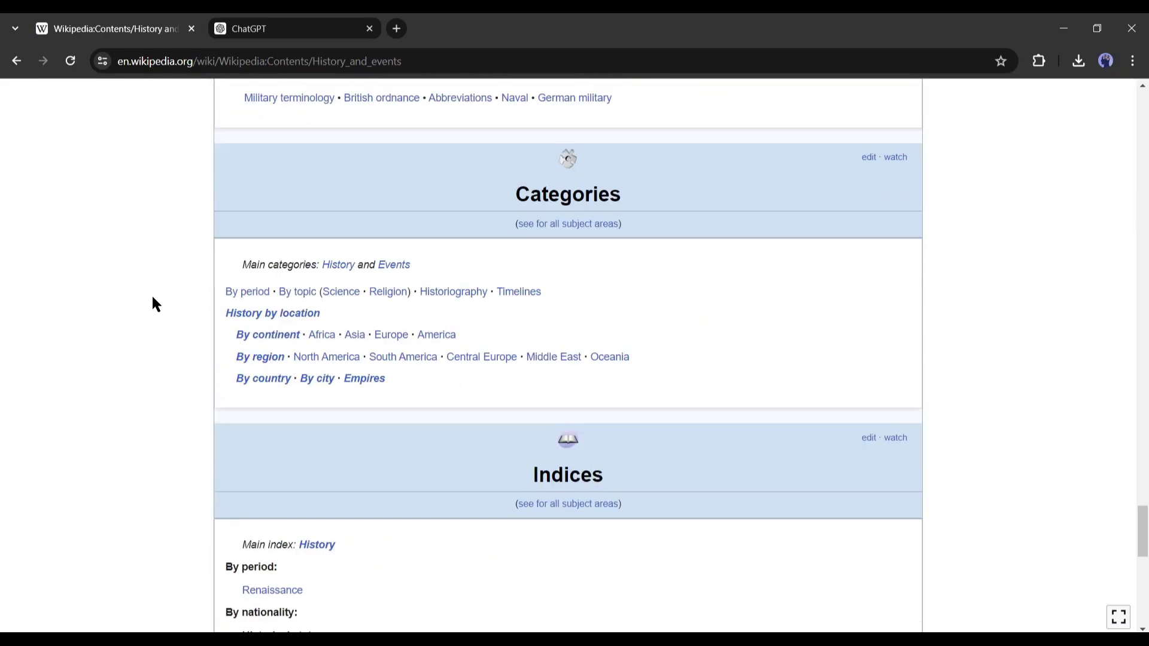
scroll(152, 298, down, 15)
drag(1143, 599, 1143, 96)
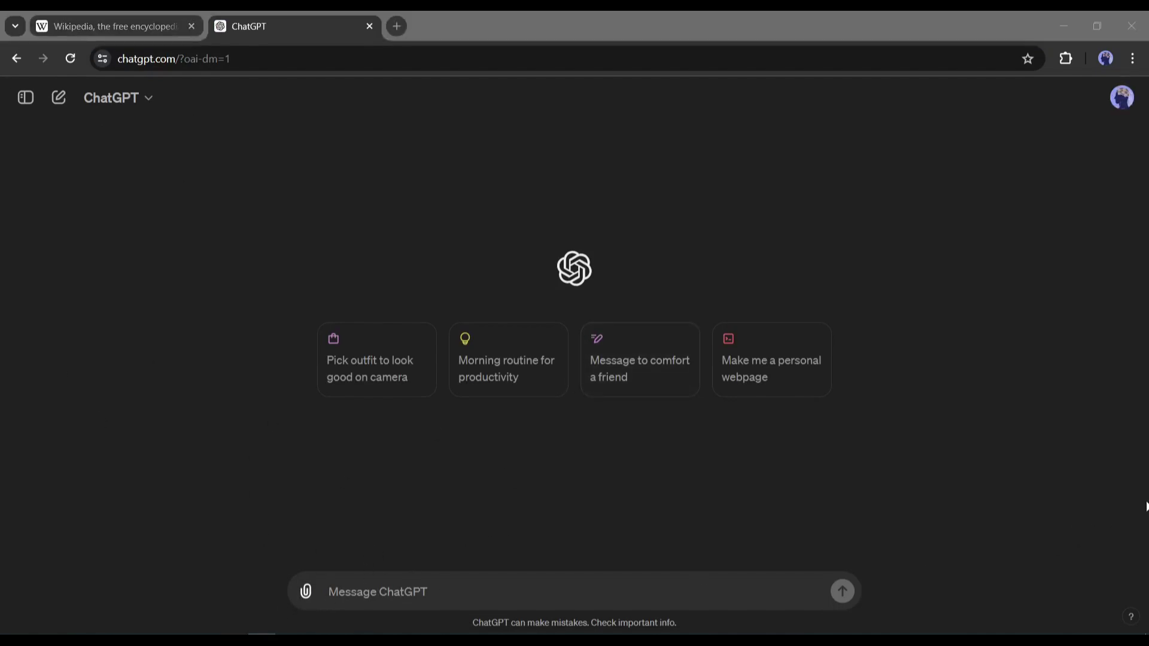
Step: Ask ChatGPT for the 'Top 10 most popular Wikipedia' topics and review its list
click(495, 560)
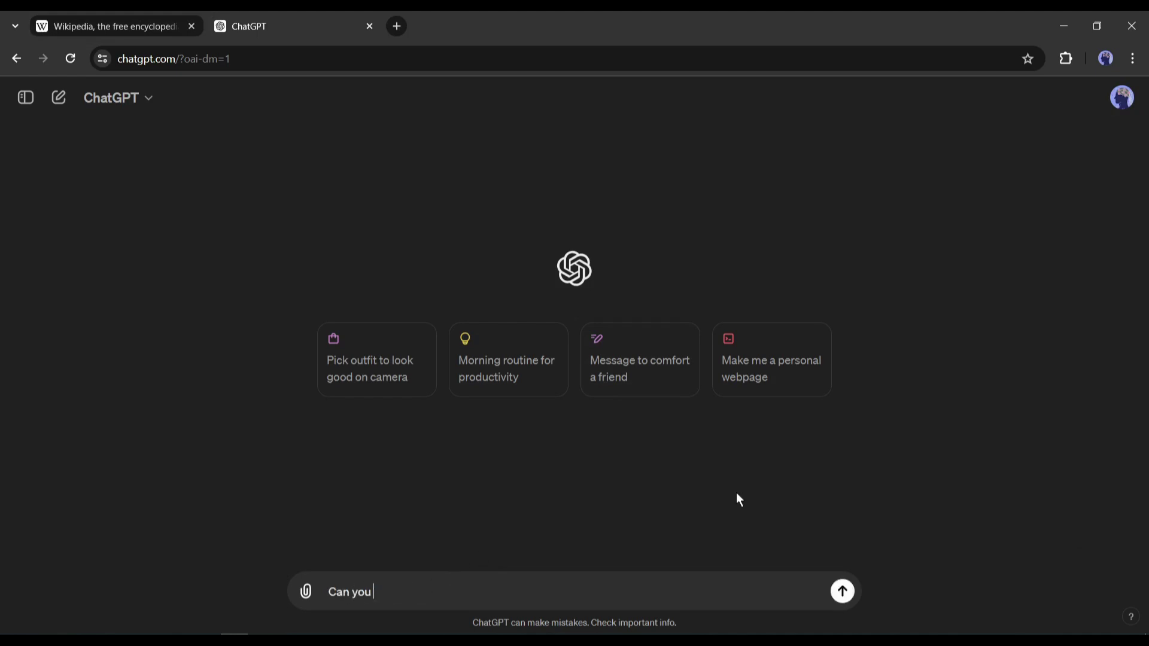
text(Can you please provide me the Top 10 most popular Wikipedia)
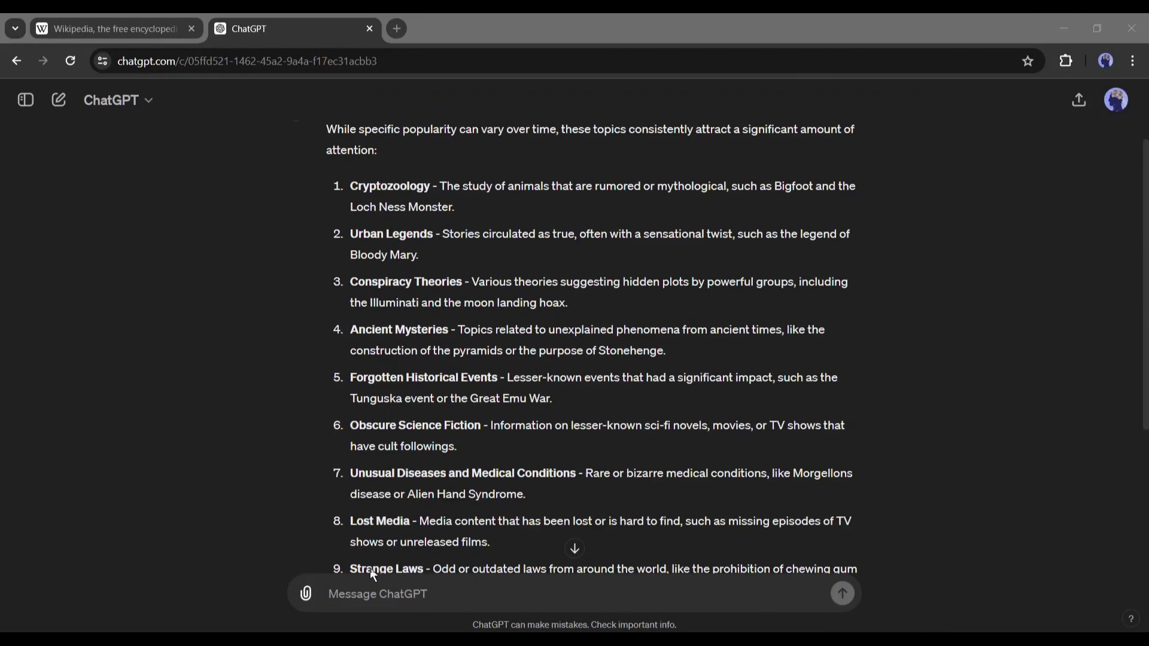
click(537, 412)
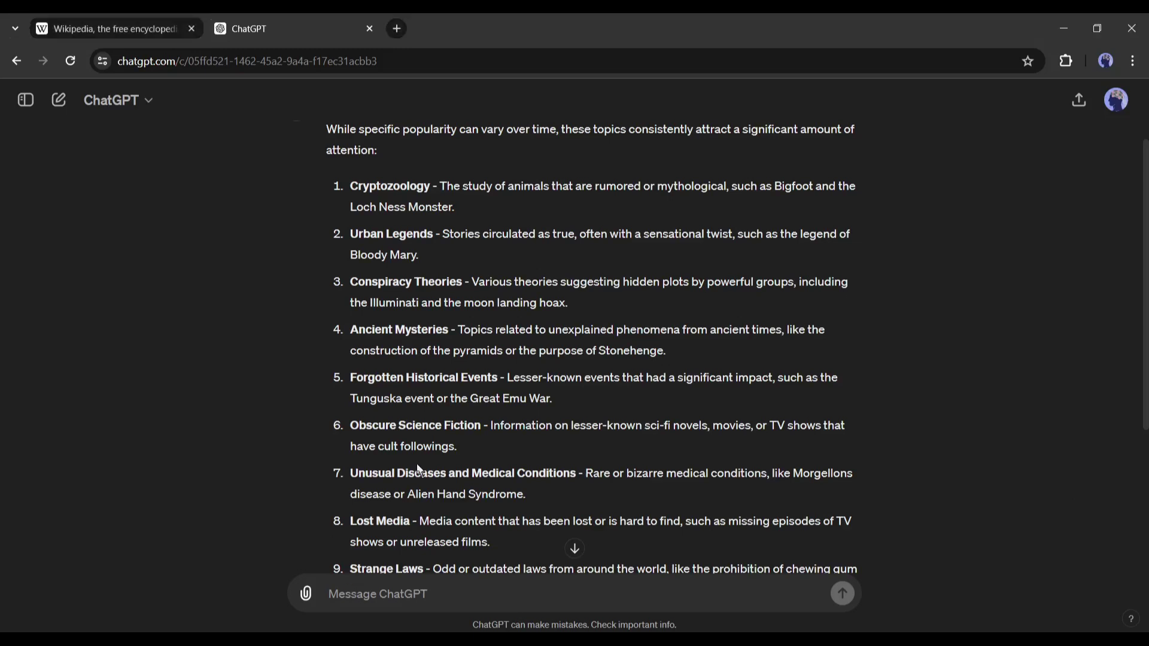
scroll(535, 354, down, 1)
scroll(502, 290, up, 1)
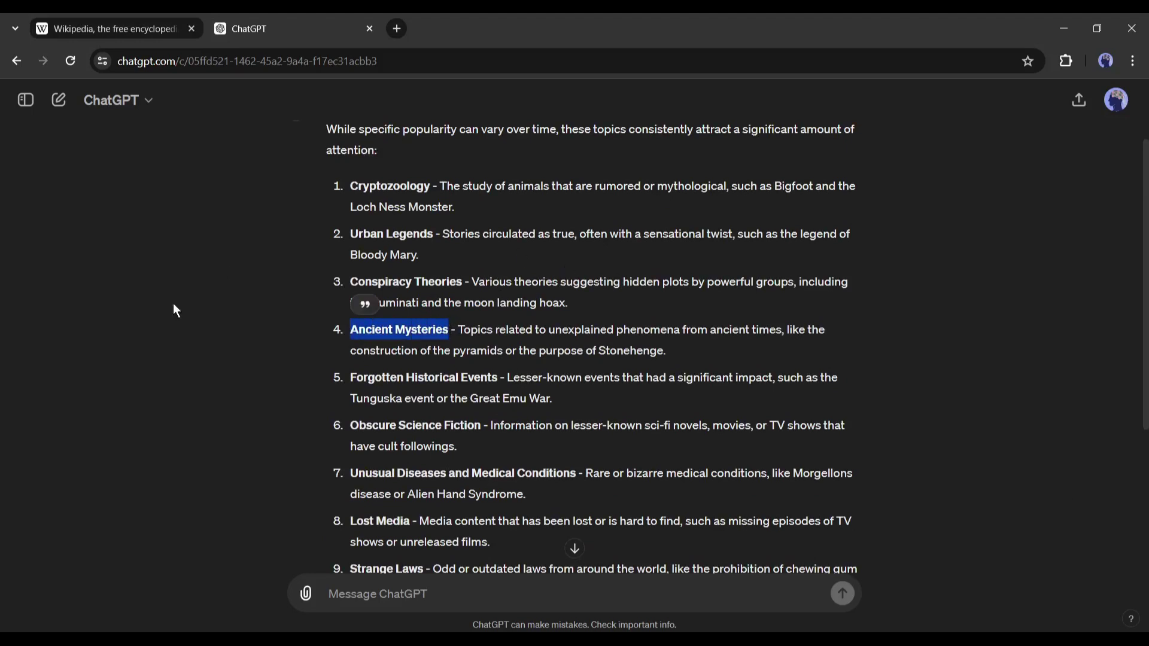
Step: Back in Wikipedia, search for pages containing 'Ancient Mysteries'
click(144, 24)
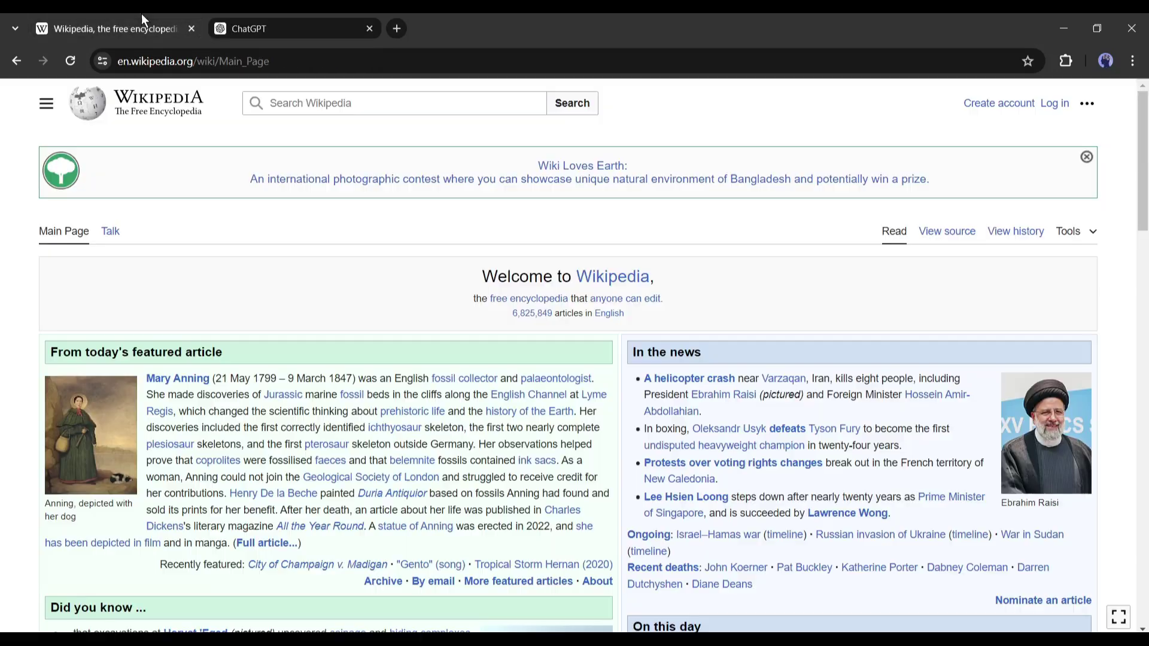
click(326, 106)
text(Ancient Mysteries)
click(376, 168)
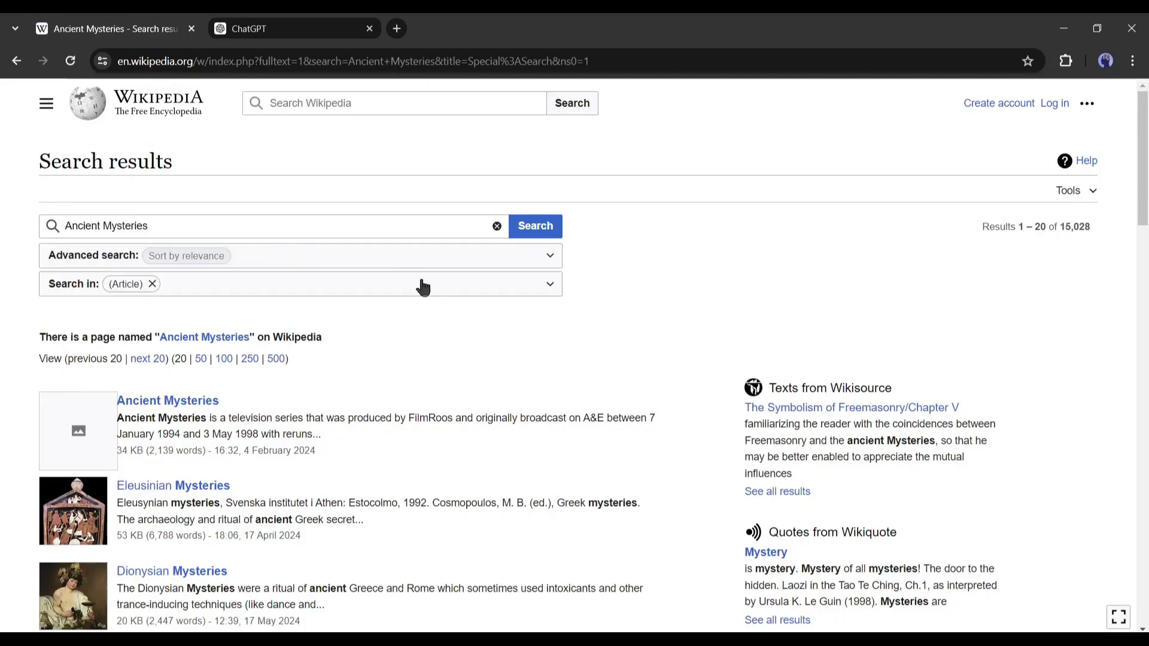
Step: Scan the search results and open the Mysteries of Isis article
scroll(452, 308, down, 15)
scroll(453, 313, down, 9)
scroll(453, 311, up, 10)
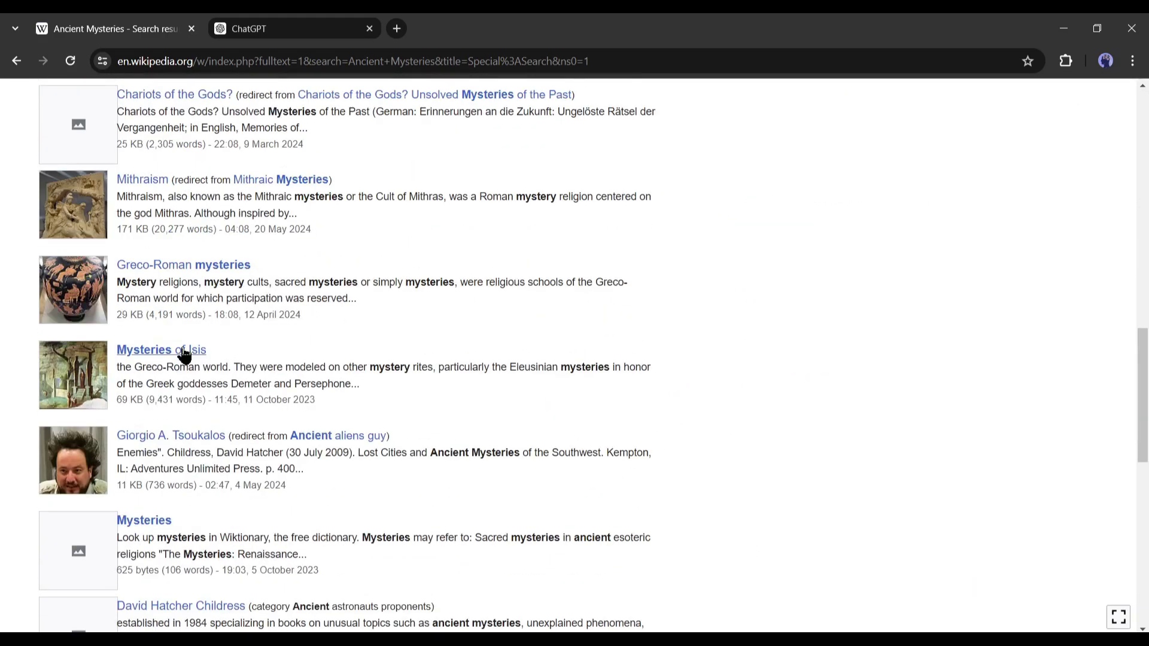
click(120, 356)
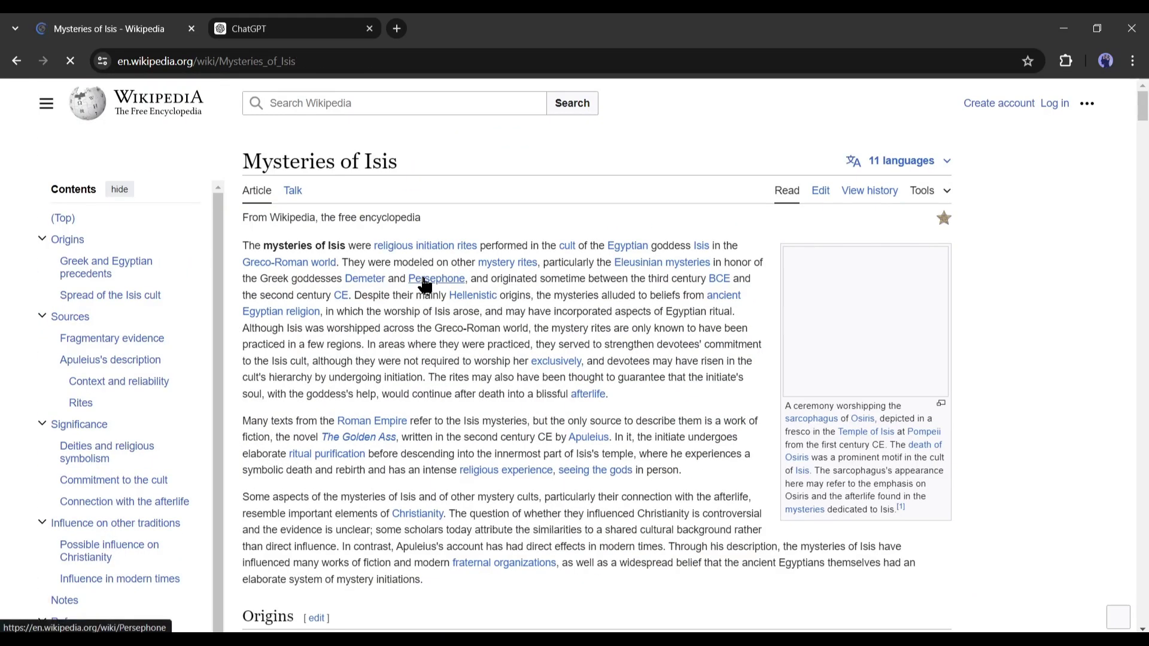
scroll(449, 329, down, 15)
scroll(459, 364, down, 20)
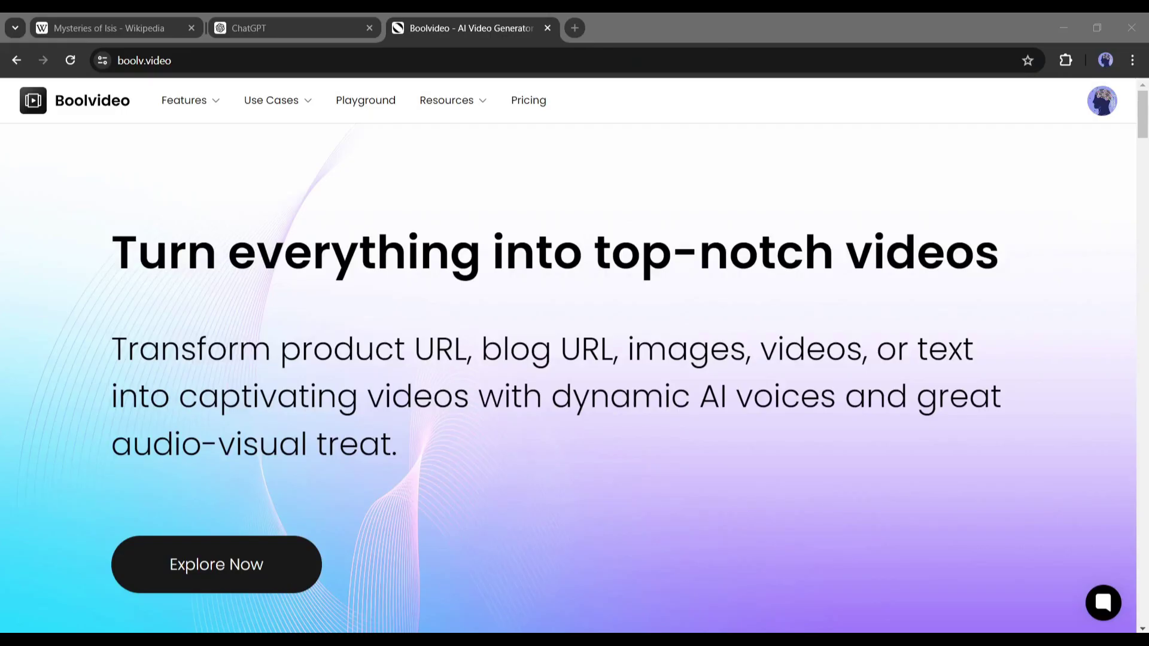
Step: Preview the Blog, Script, Visuals, Templates and Start from scratch video features
scroll(343, 398, down, 9)
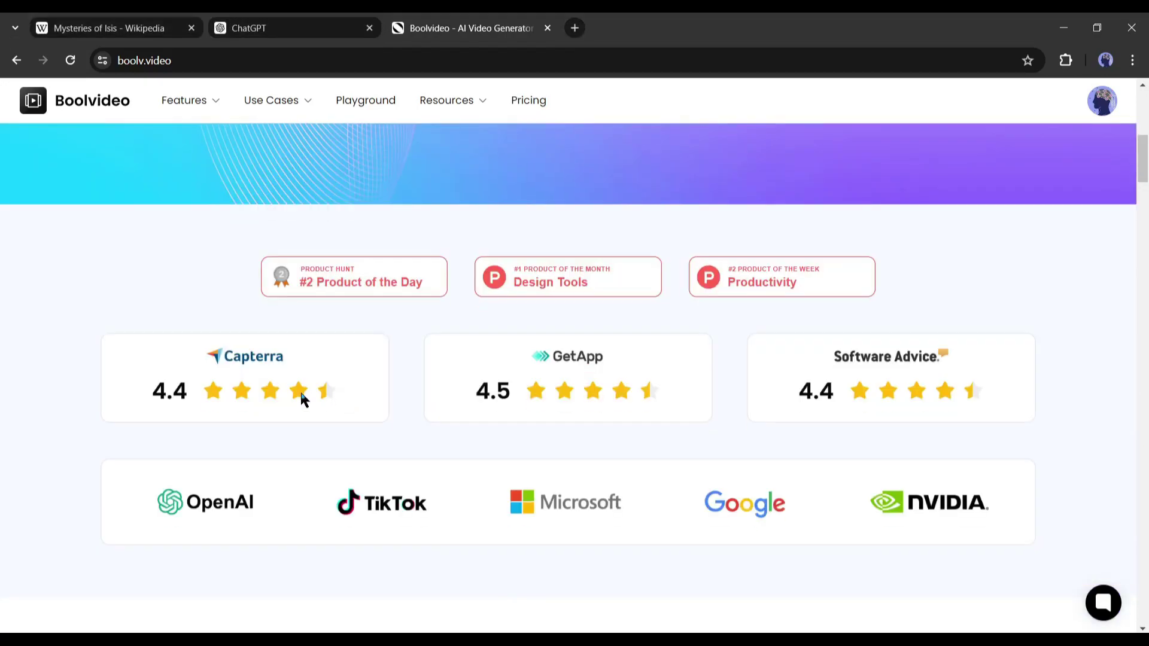
scroll(383, 390, up, 3)
scroll(411, 395, down, 7)
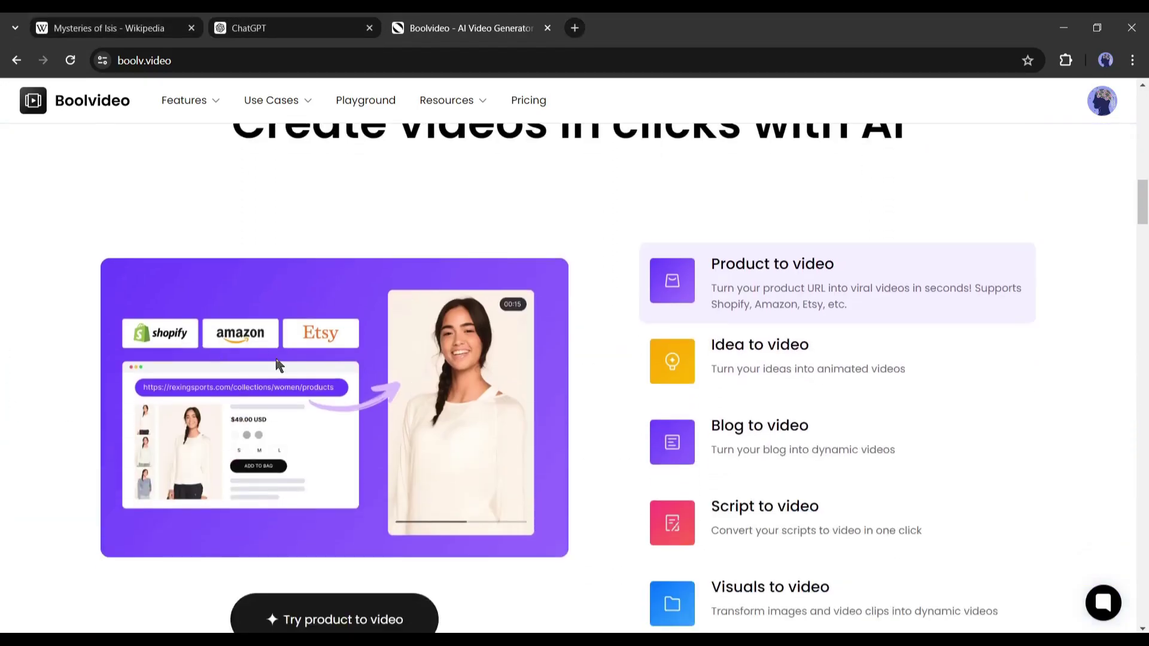
scroll(264, 354, down, 1)
scroll(736, 373, down, 1)
click(837, 302)
click(935, 366)
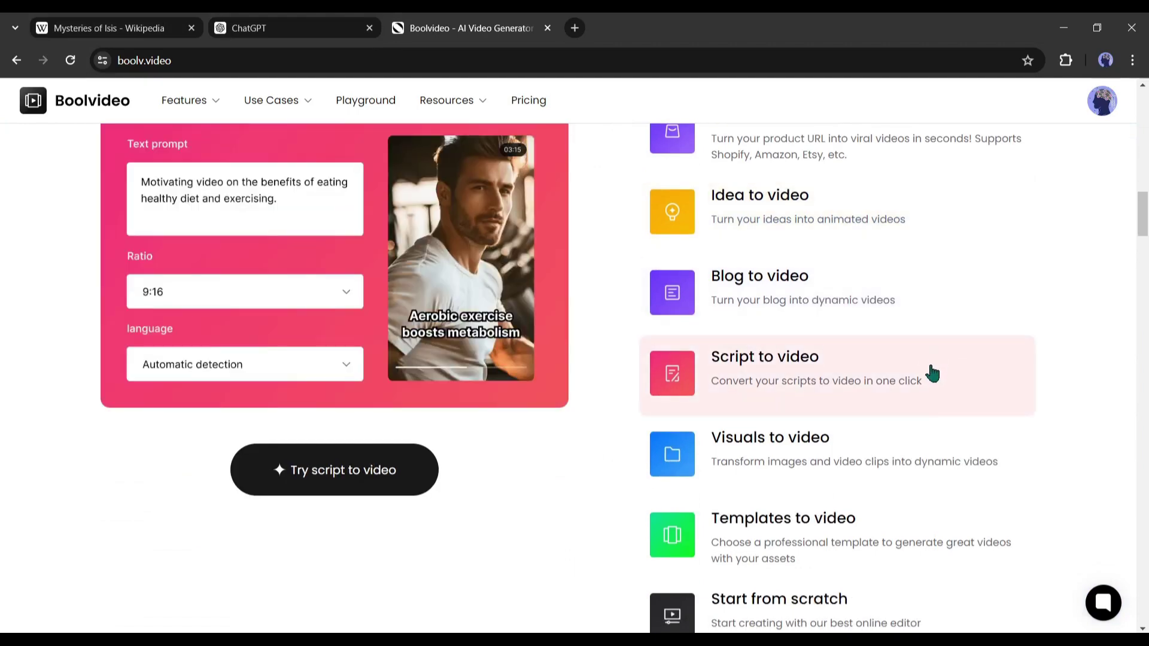
click(919, 467)
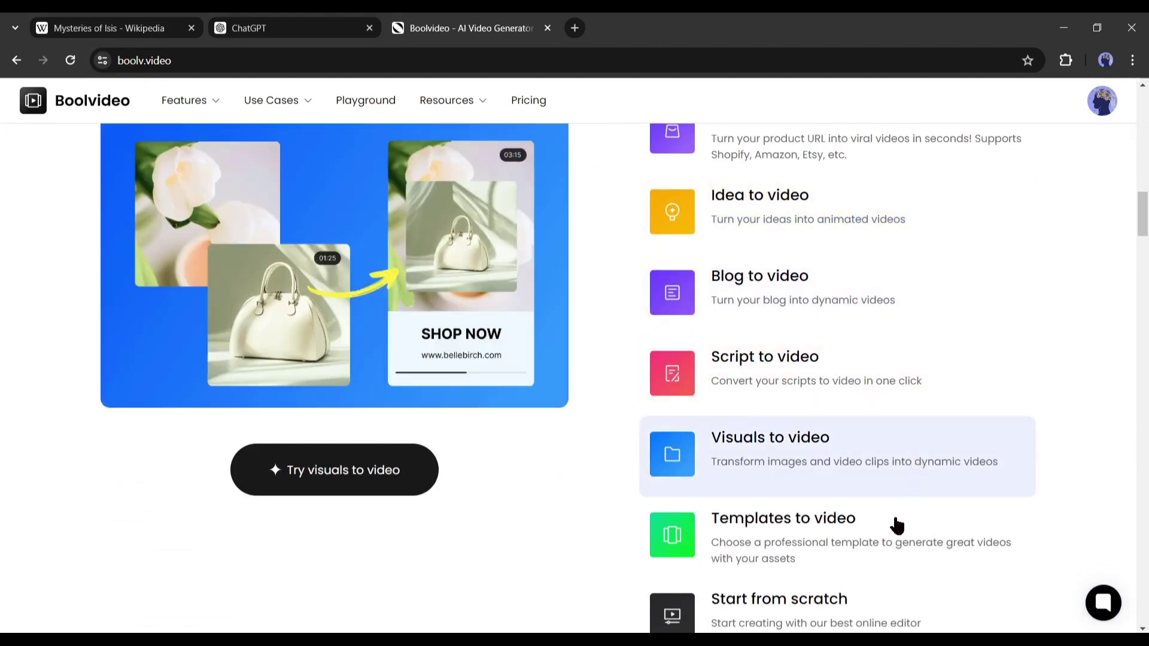
click(894, 529)
click(871, 605)
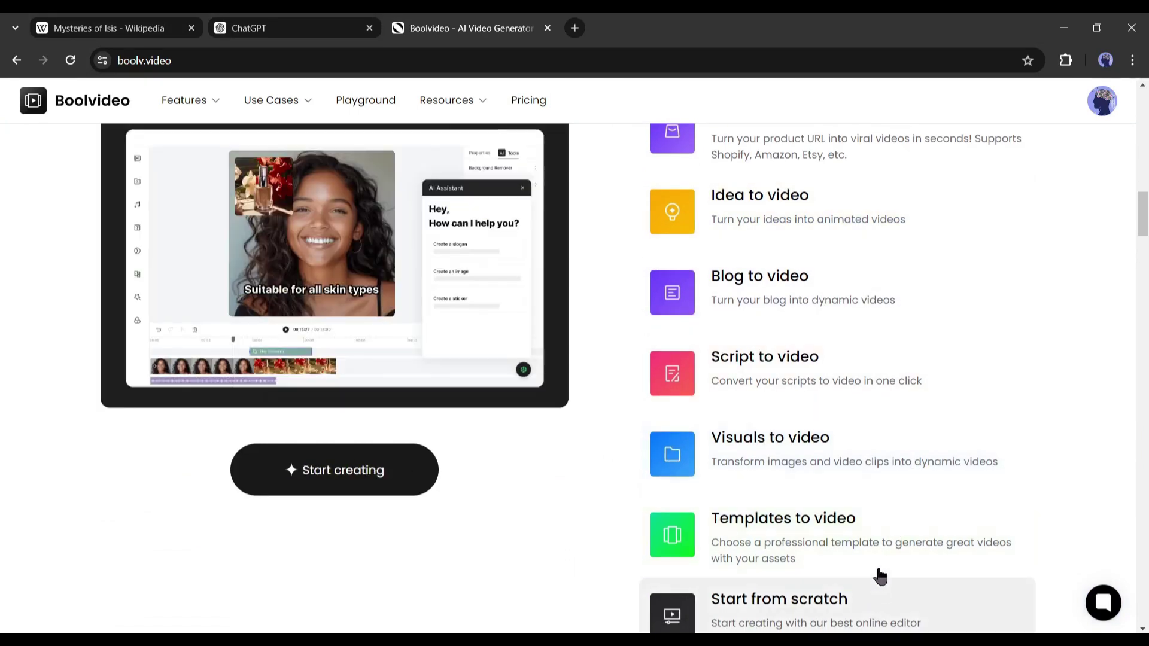
Step: Look over the rest of the home page, then enter the Create Video workspace
scroll(880, 574, down, 3)
scroll(347, 461, up, 3)
scroll(400, 467, down, 15)
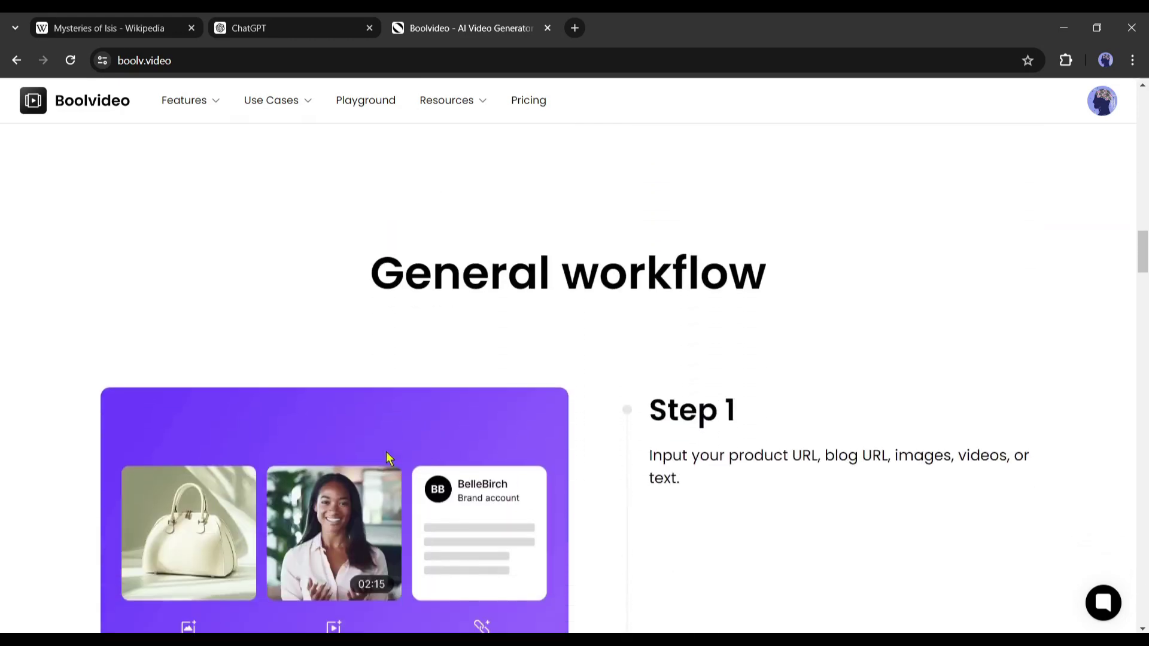
scroll(378, 455, down, 6)
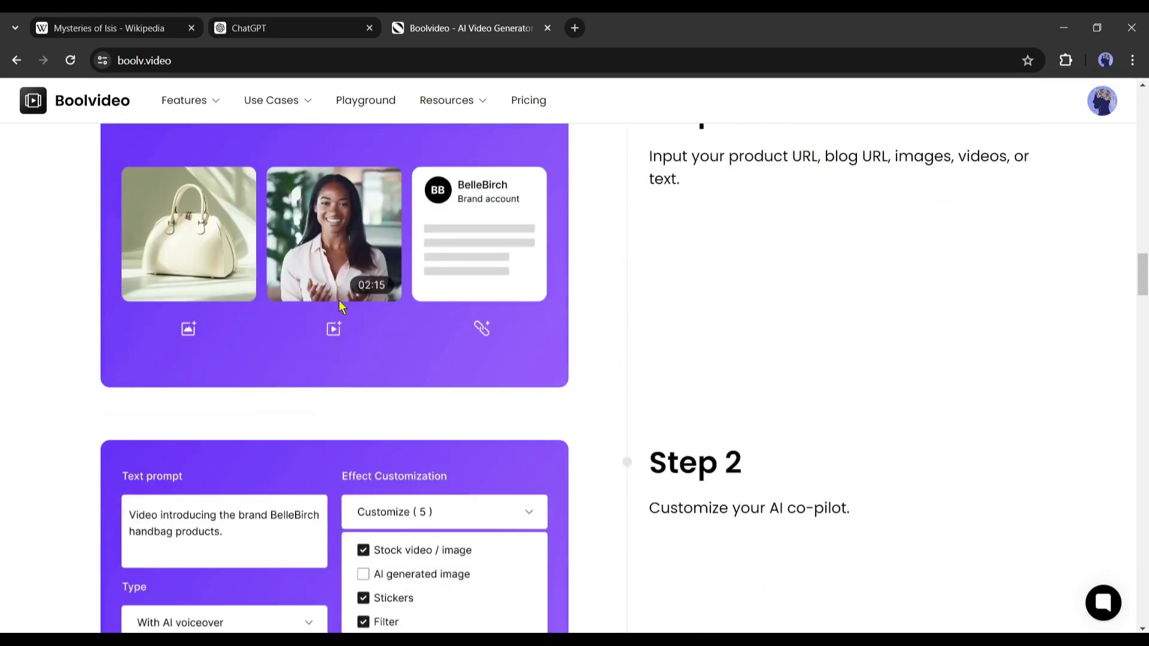
scroll(439, 338, down, 10)
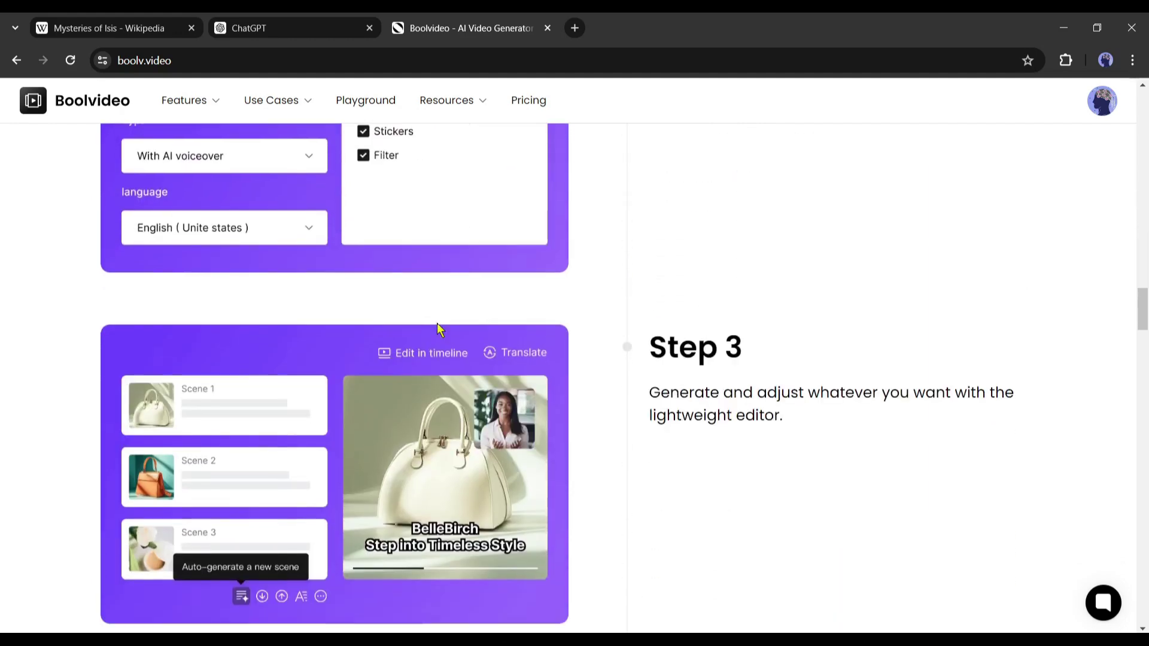
scroll(427, 366, down, 11)
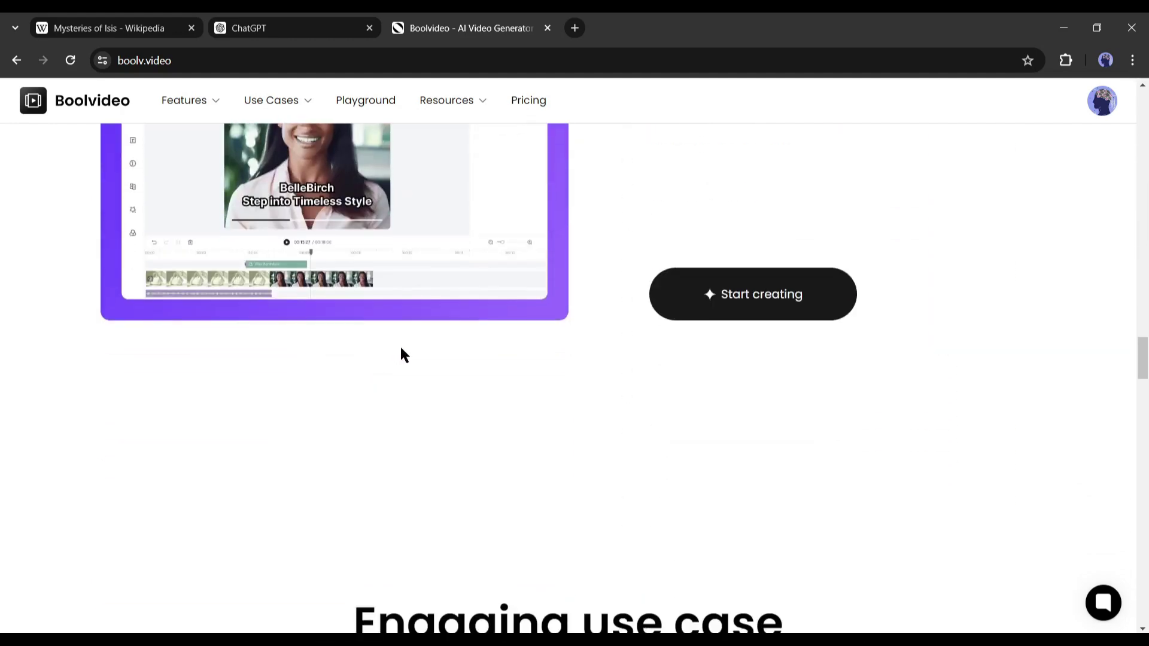
scroll(525, 298, down, 1)
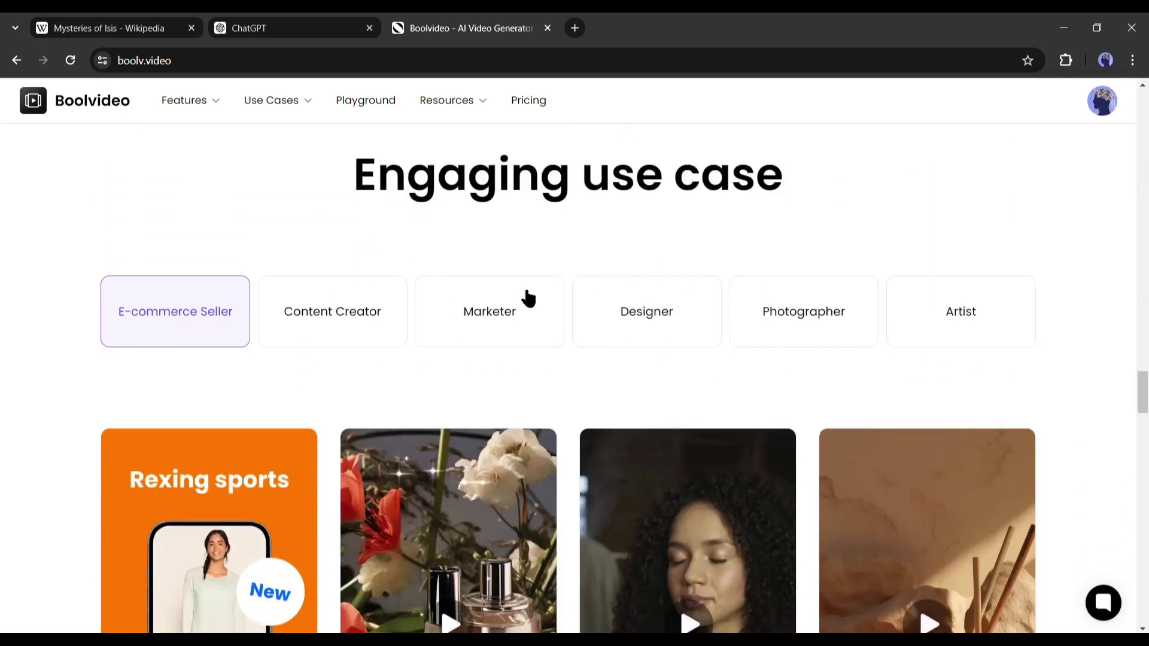
scroll(1146, 337, up, 20)
scroll(1025, 298, up, 20)
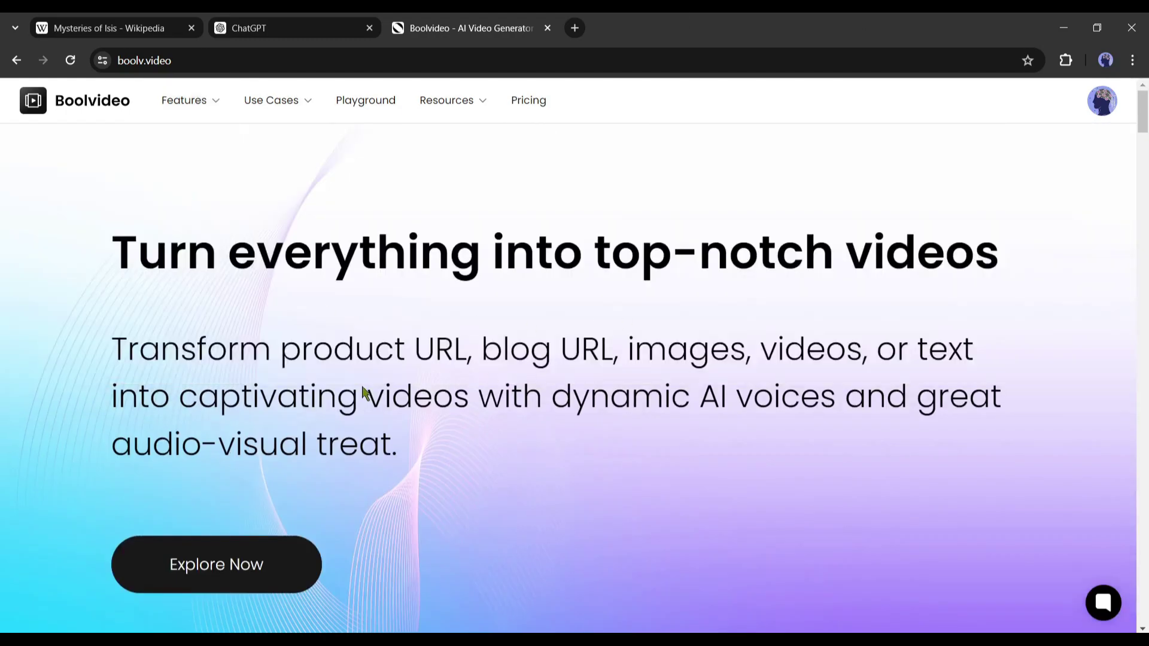
click(237, 567)
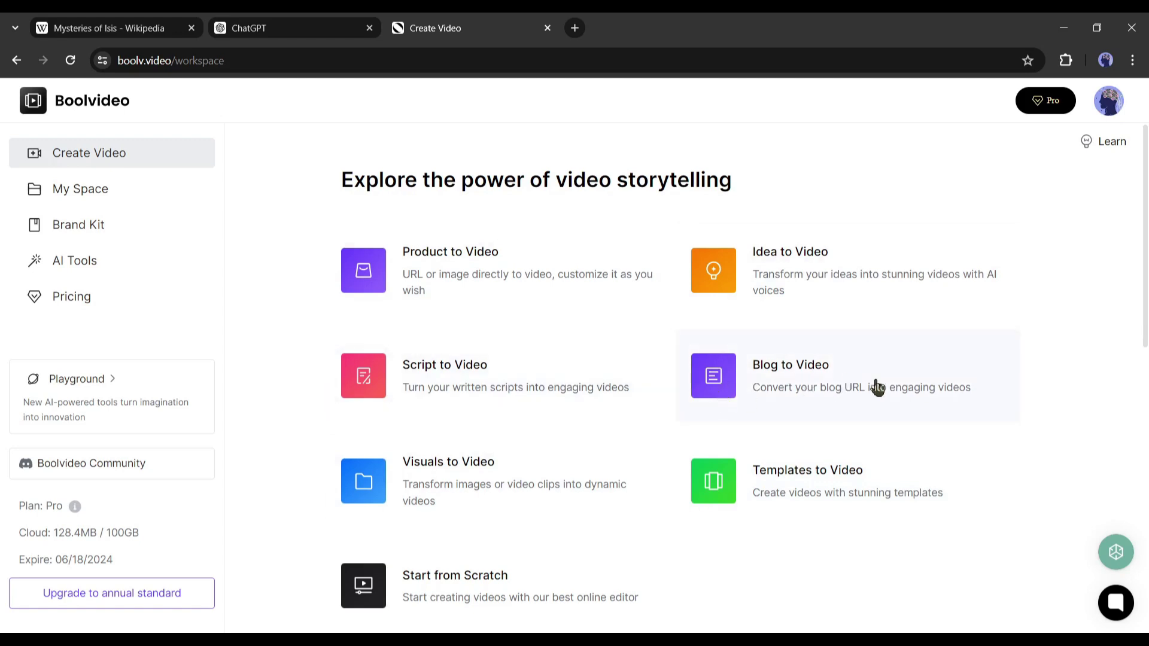
Step: Start a Blog to Video project using the Mysteries of Isis article URL
click(818, 379)
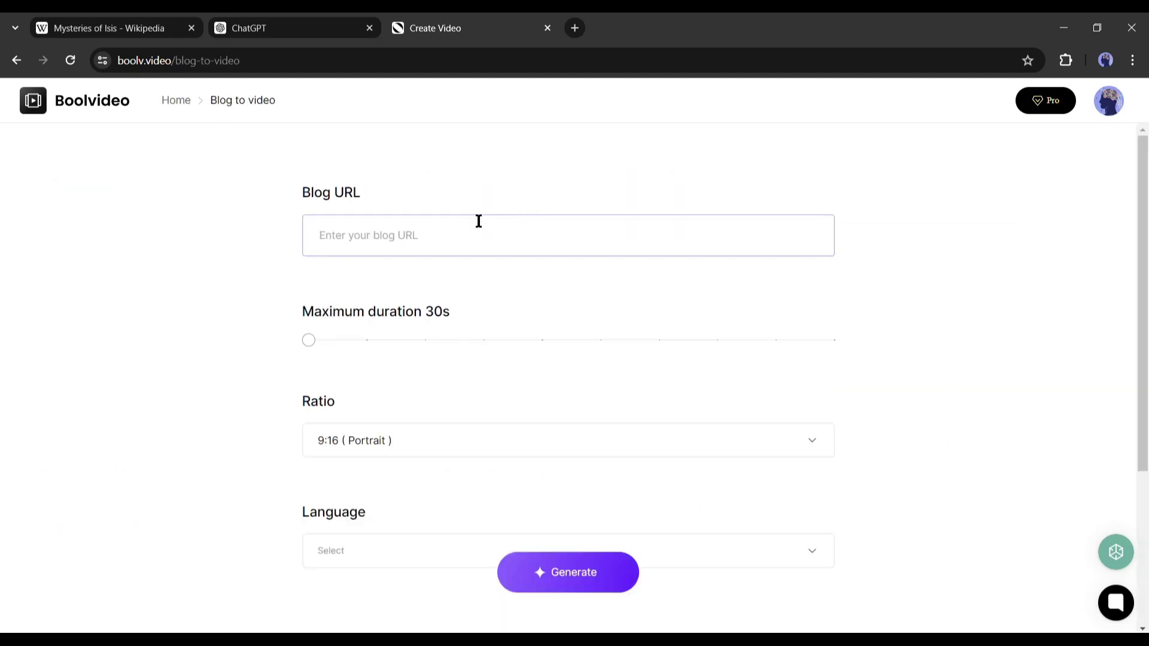
click(400, 234)
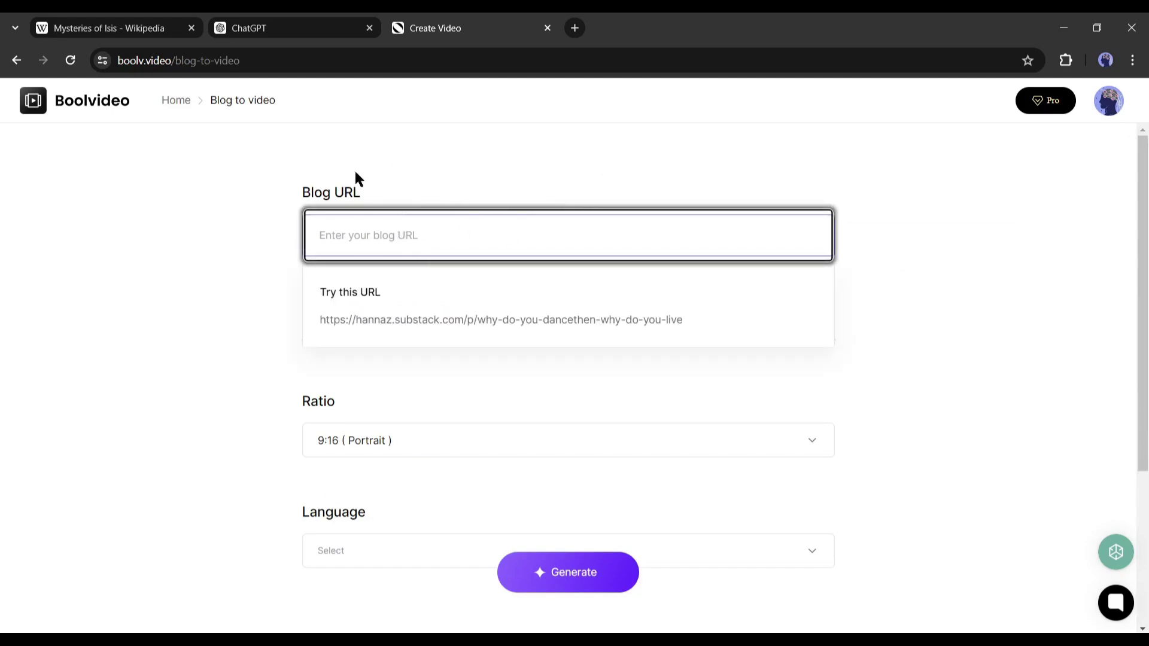
key(ctrl+1)
click(200, 61)
key(ctrl+c)
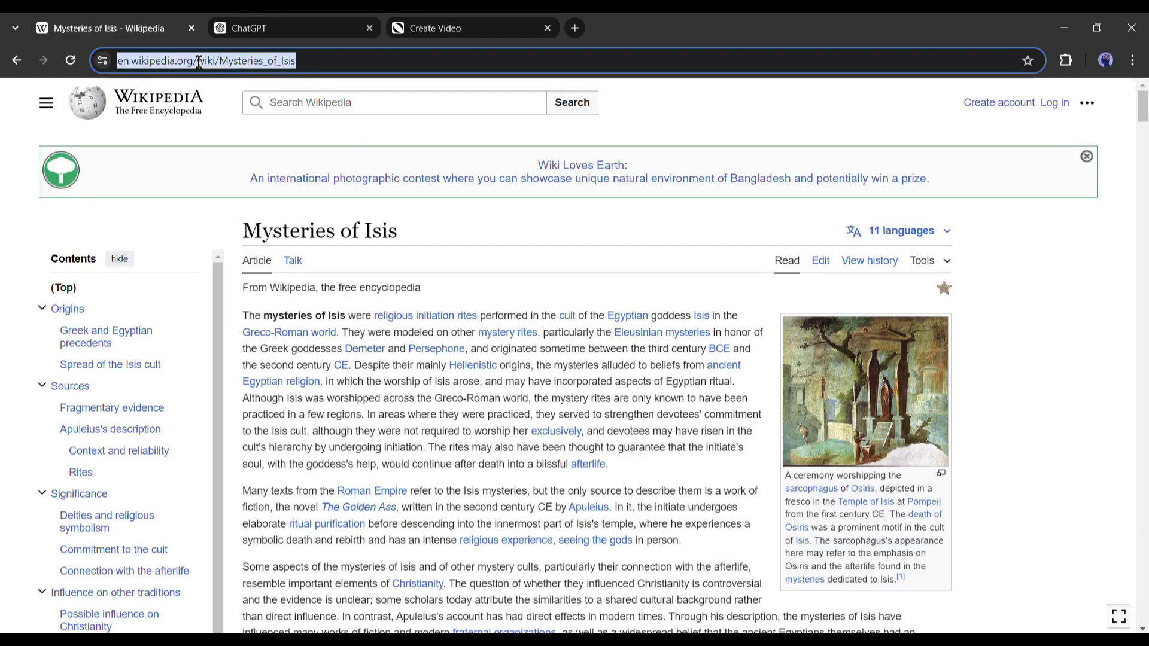
click(495, 13)
key(ctrl+v)
click(199, 318)
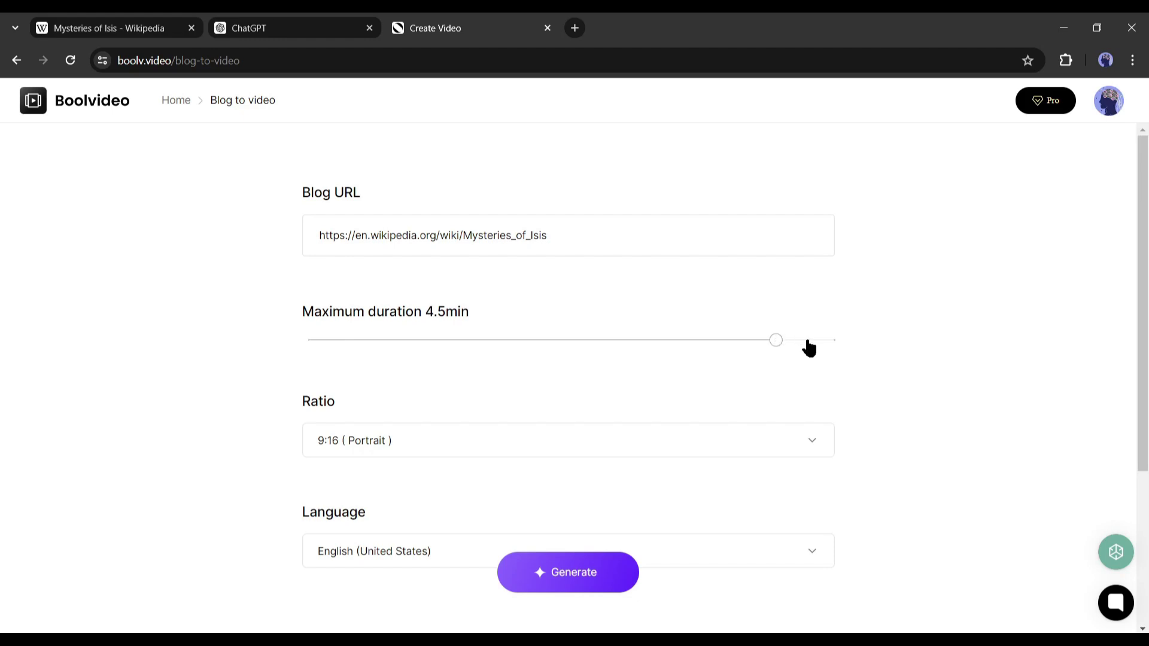
Step: Choose 16:9 landscape, keep English (United States) narration, and generate the video
click(382, 438)
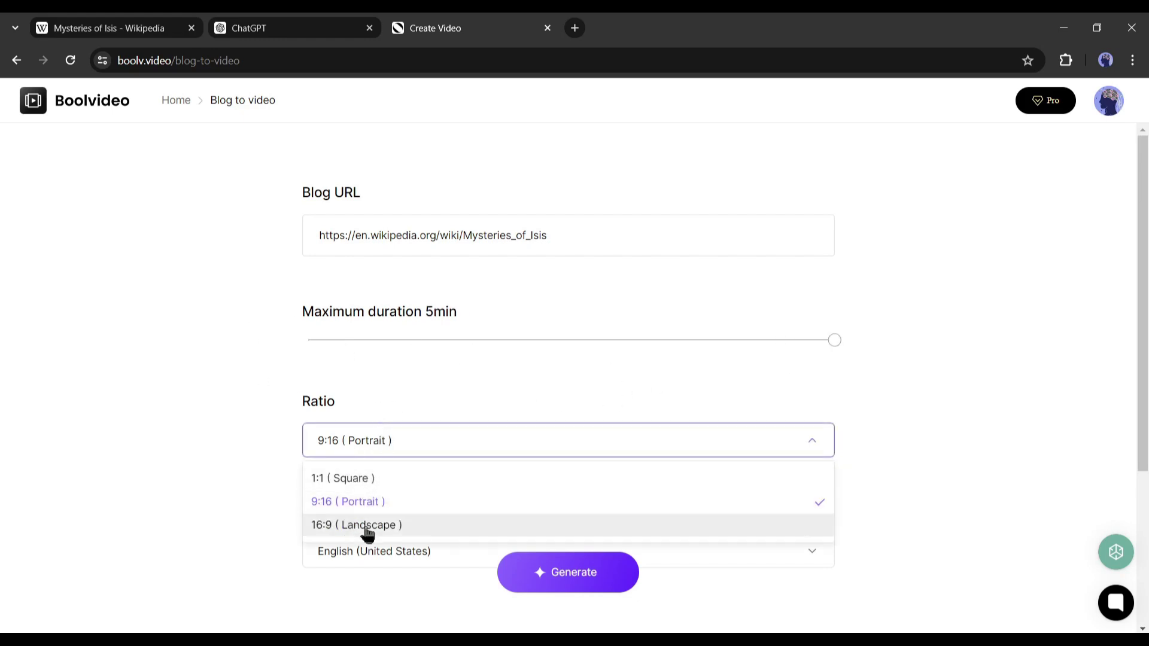
click(312, 529)
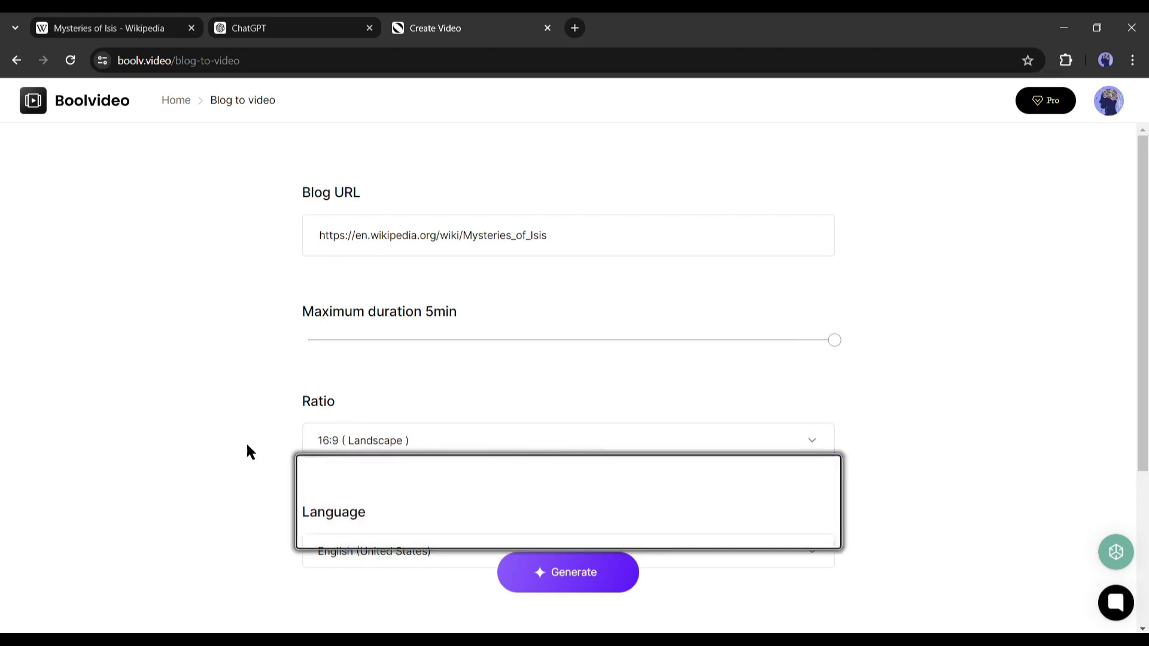
scroll(267, 458, down, 2)
click(403, 408)
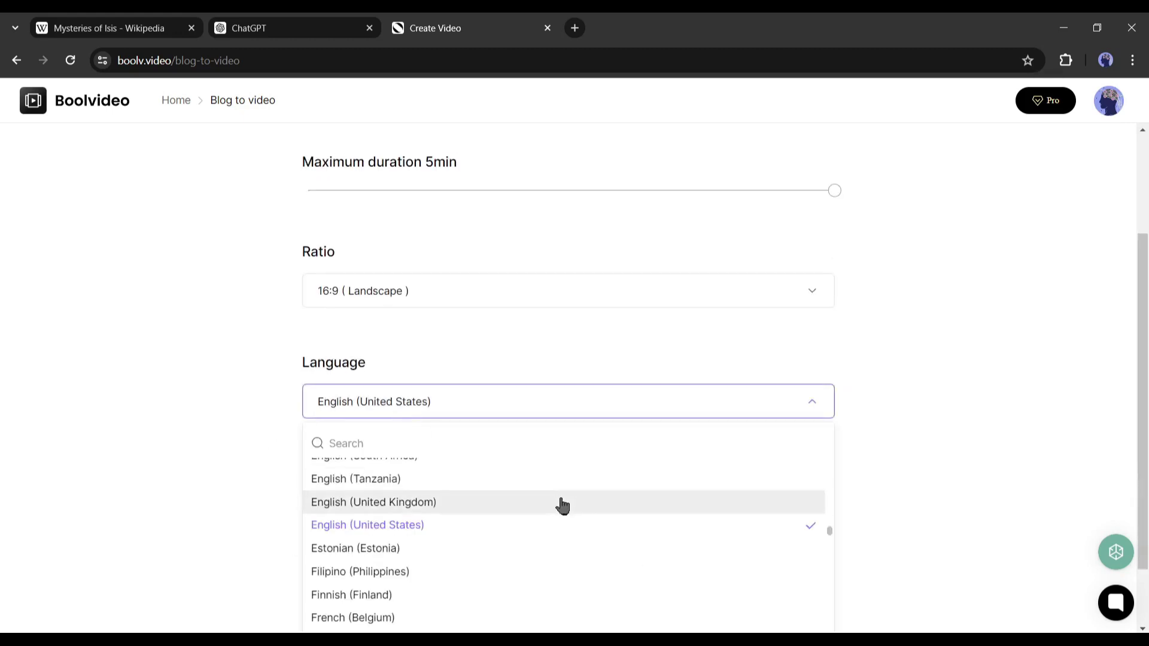
scroll(562, 508, down, 6)
scroll(585, 565, down, 20)
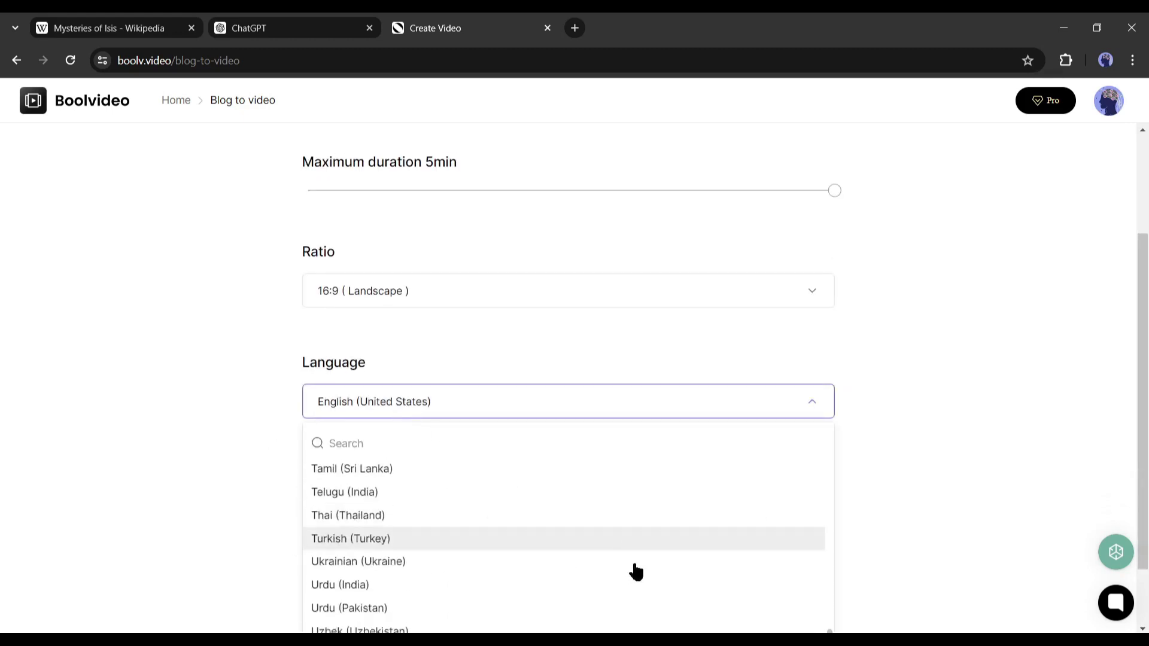
scroll(639, 570, up, 8)
scroll(598, 539, up, 15)
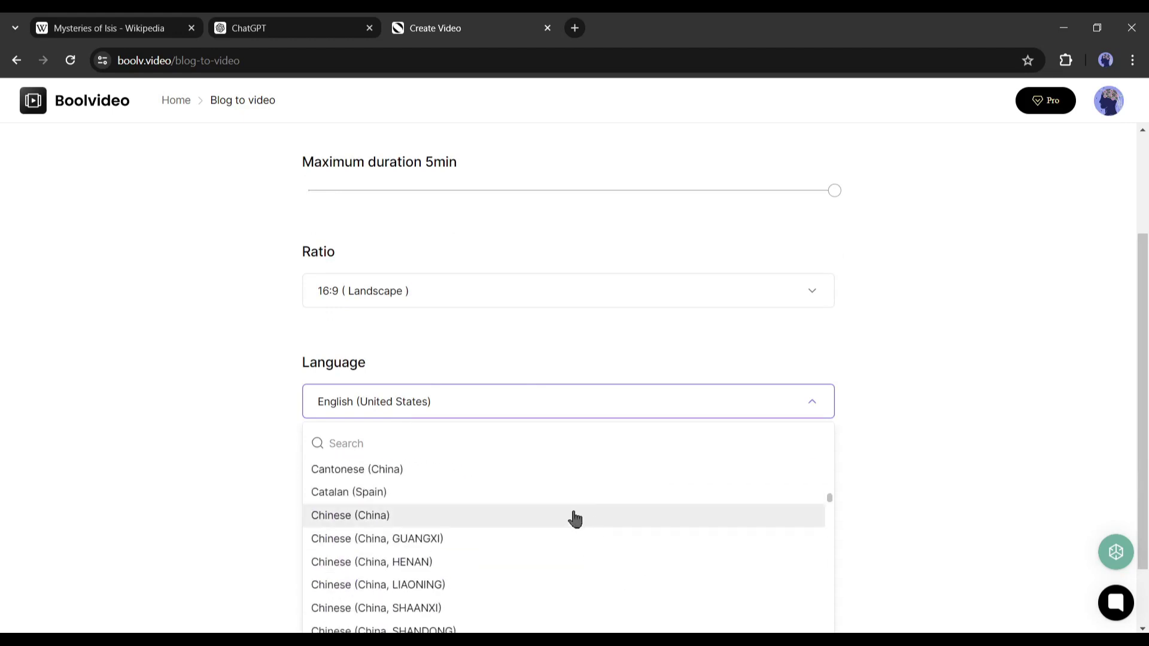
scroll(569, 514, down, 2)
scroll(510, 528, down, 7)
scroll(442, 493, up, 3)
scroll(431, 477, down, 1)
click(170, 544)
scroll(221, 519, down, 3)
click(587, 578)
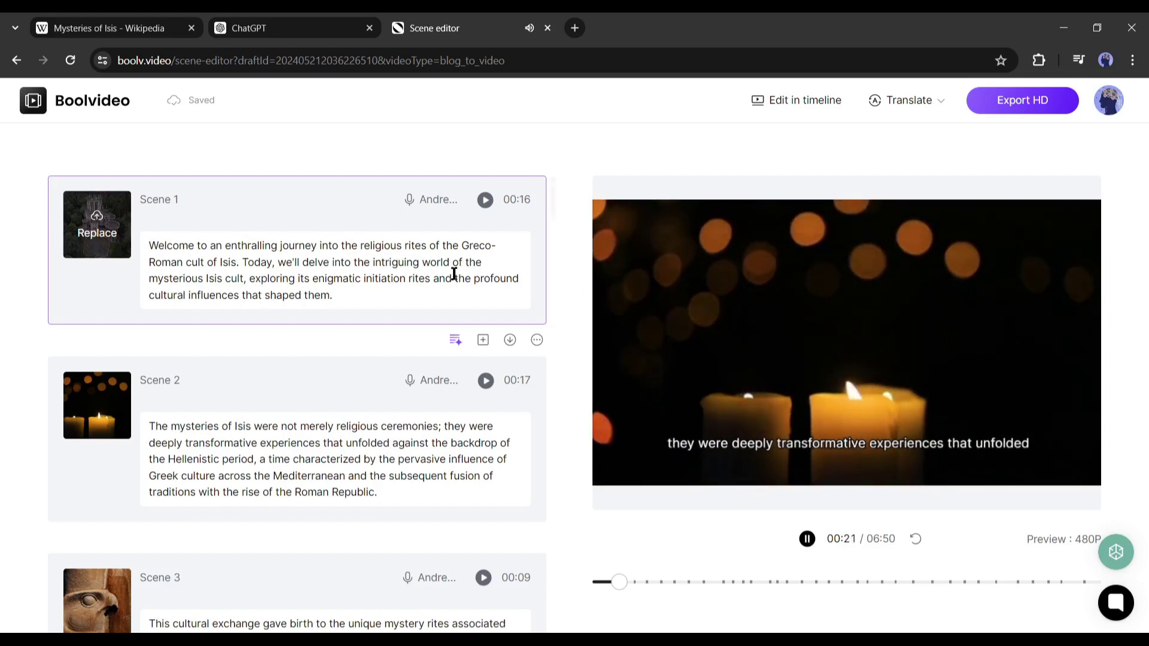
Step: Pause the preview after the opening scenes and click into Scene 1's narration text
scroll(103, 334, down, 1)
scroll(102, 334, down, 2)
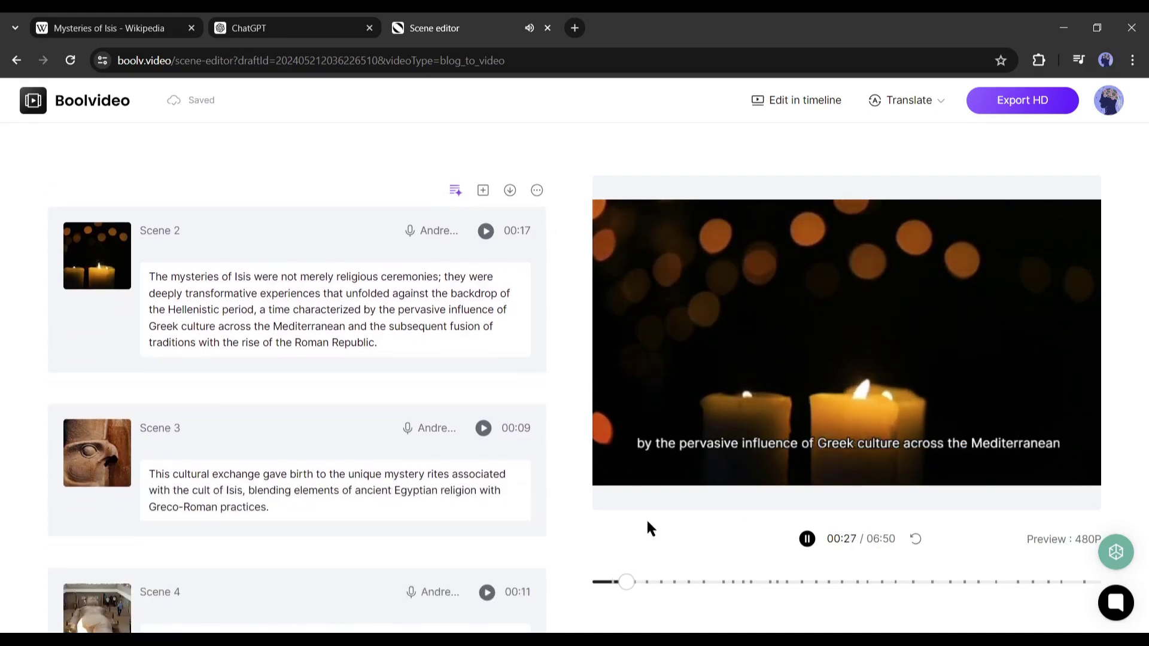
click(807, 540)
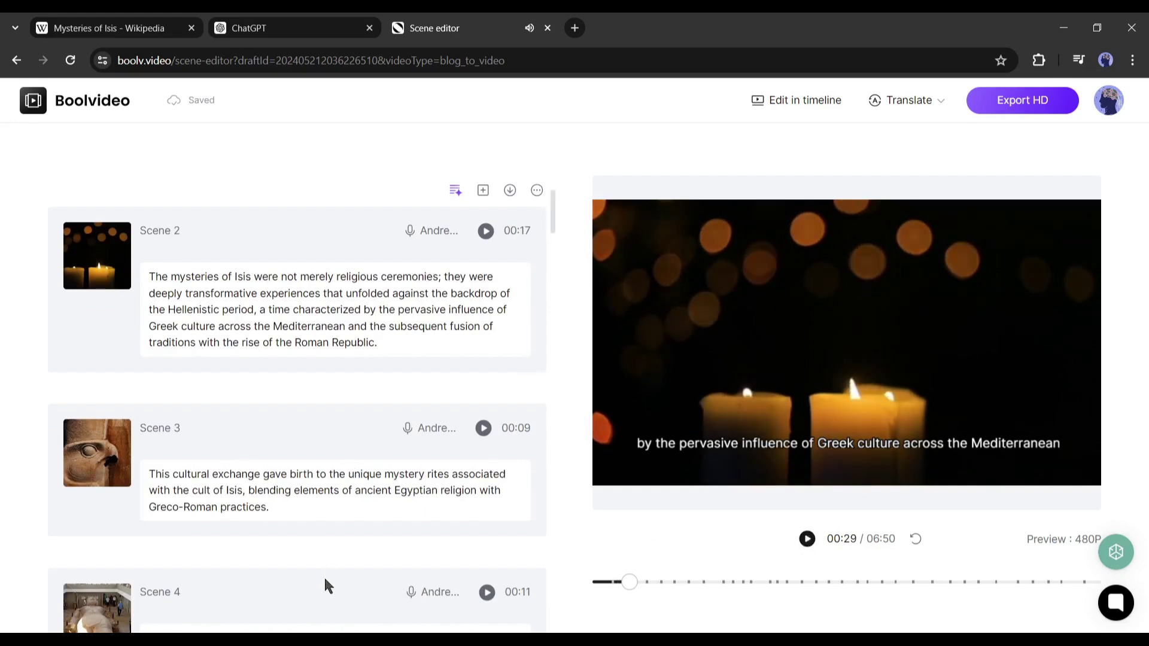
scroll(328, 586, up, 3)
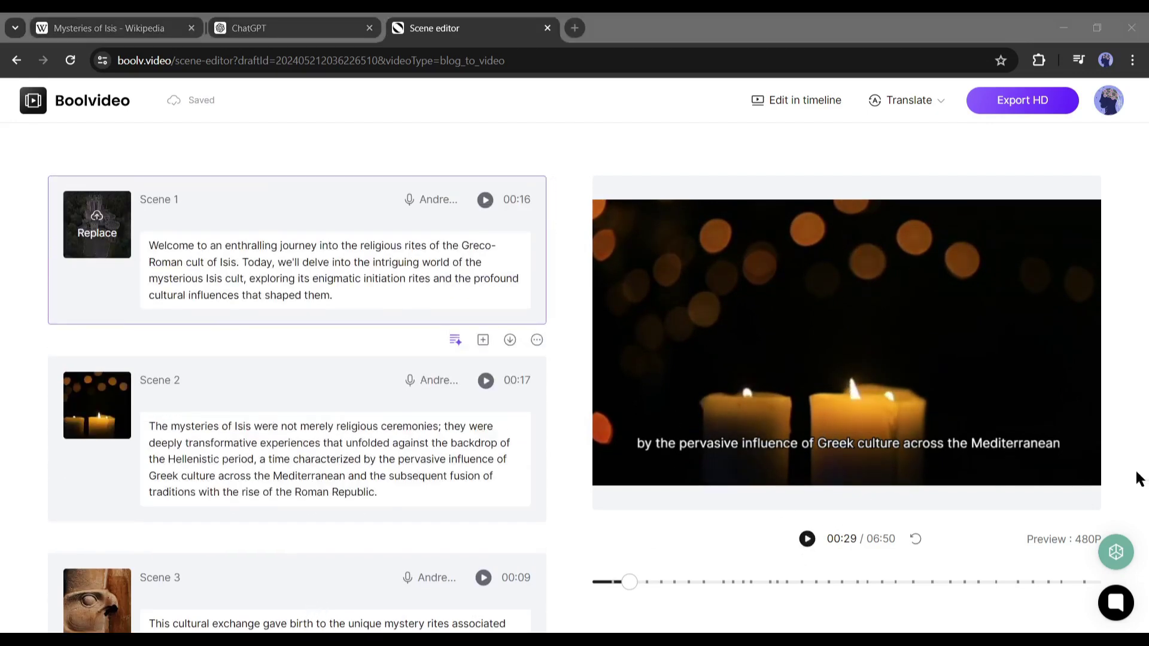
click(798, 452)
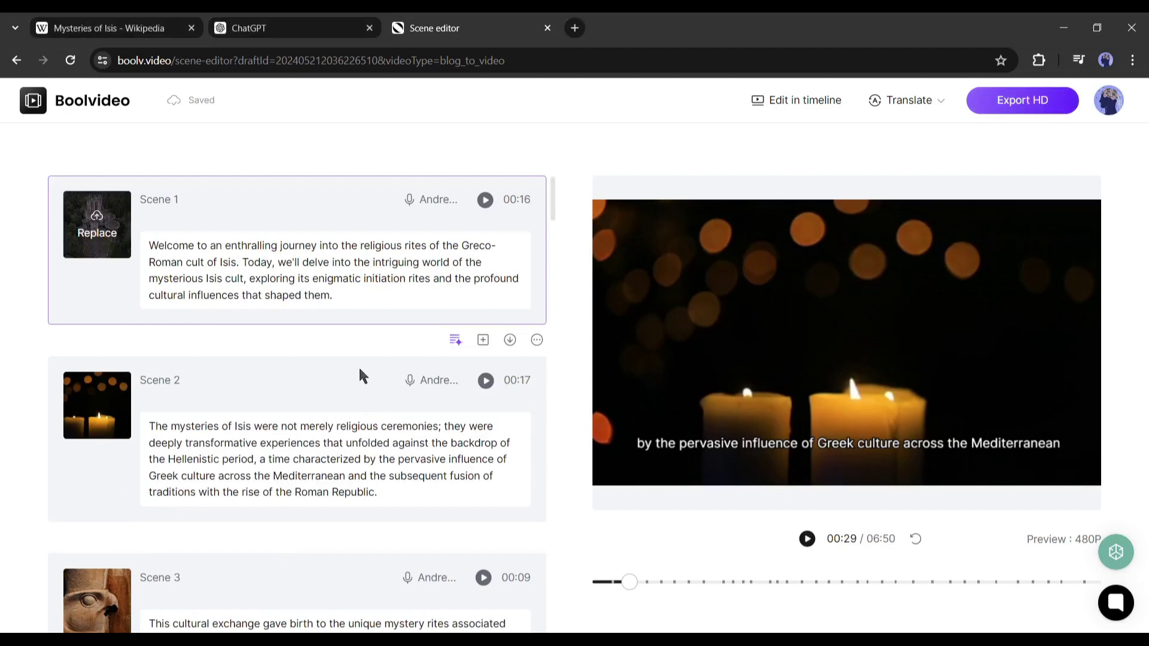
click(232, 263)
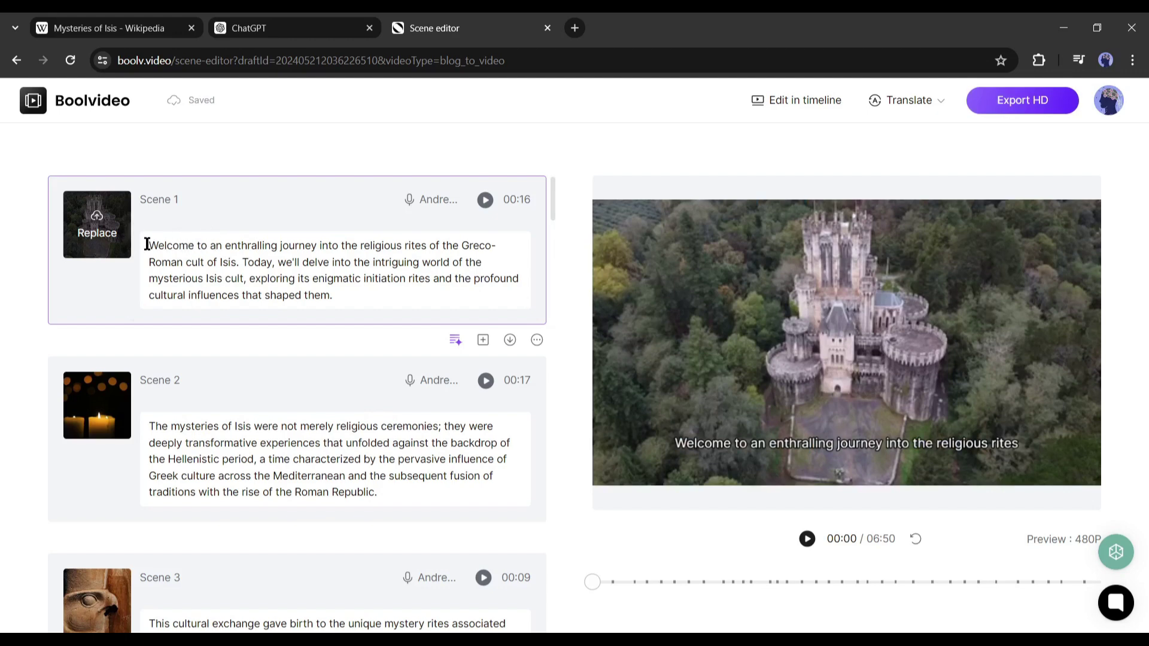
Step: Add 'Hi,' at the start of Scene 1's narration, ahead of 'Welcome'
text(Hi,)
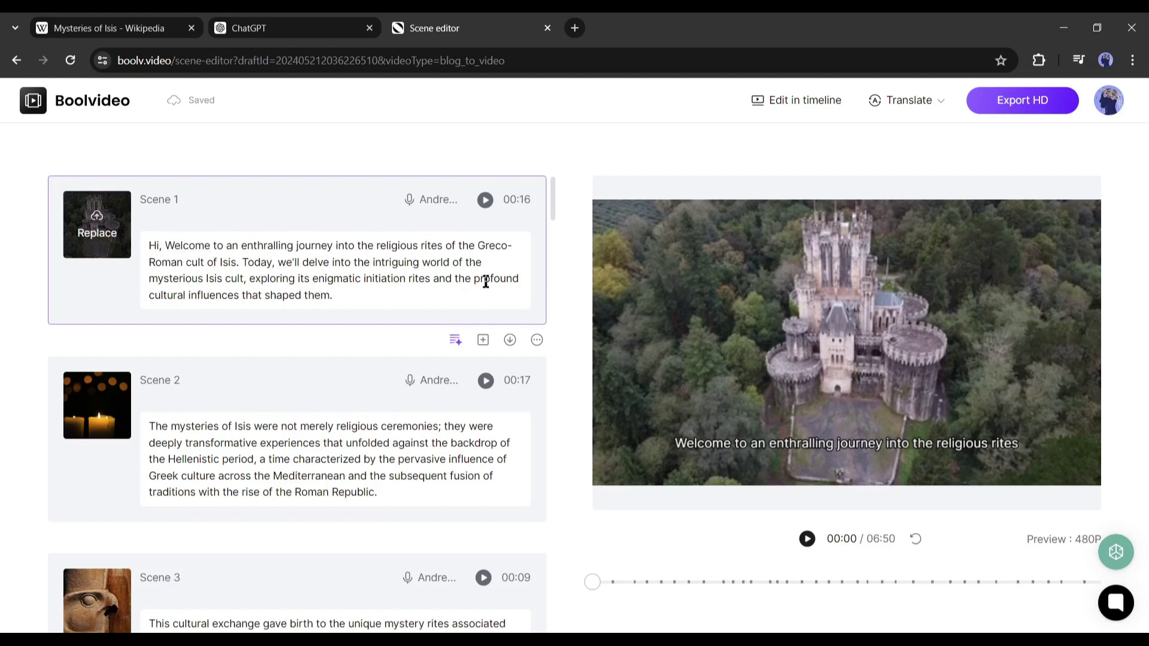
Step: After auditioning Aria, Jane and Monica, apply Aria's Narration style to all scenes
click(416, 204)
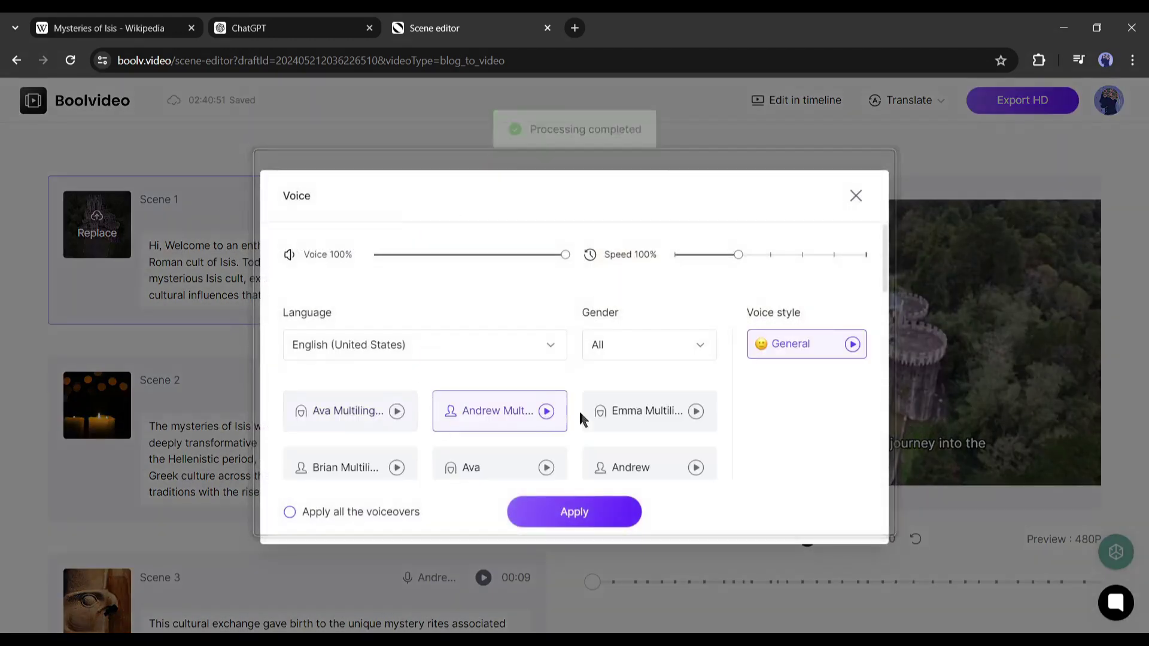
scroll(699, 428, down, 4)
click(550, 359)
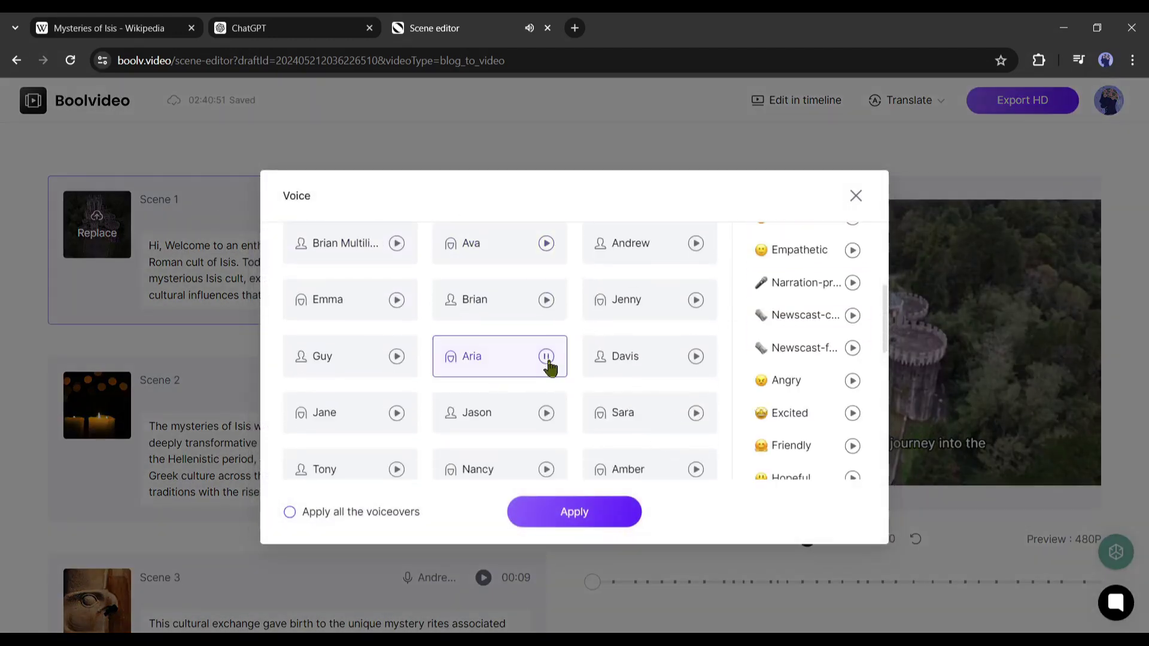
click(398, 412)
scroll(462, 405, down, 5)
click(547, 398)
scroll(549, 383, down, 3)
scroll(551, 436, up, 10)
click(547, 432)
click(853, 359)
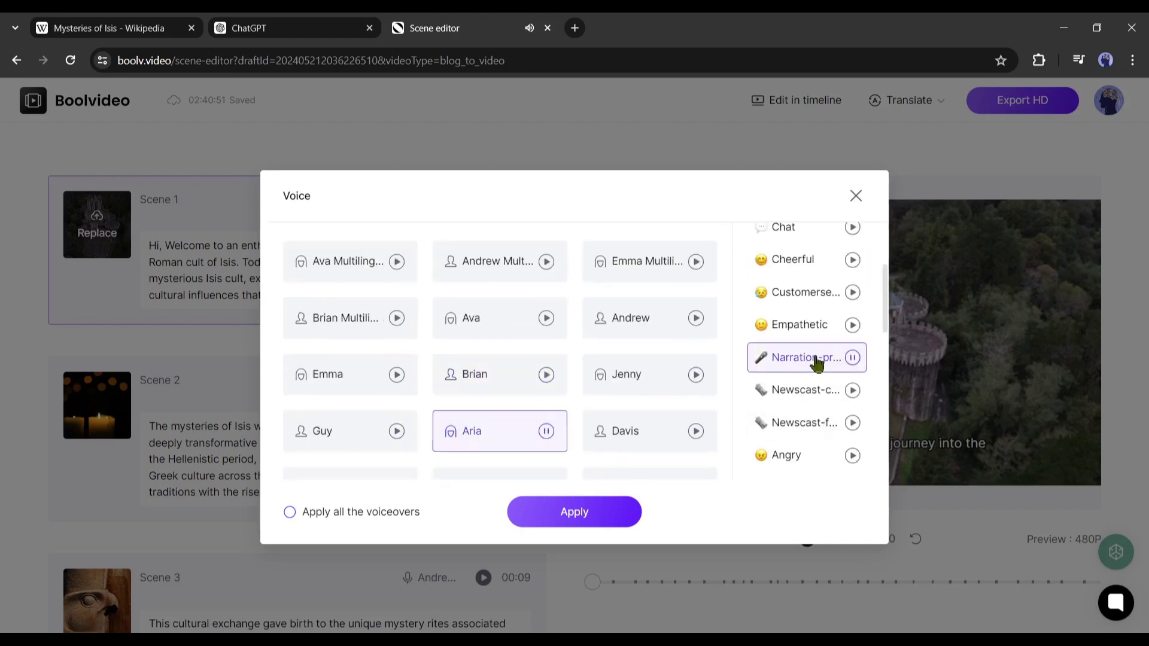
scroll(509, 283, up, 3)
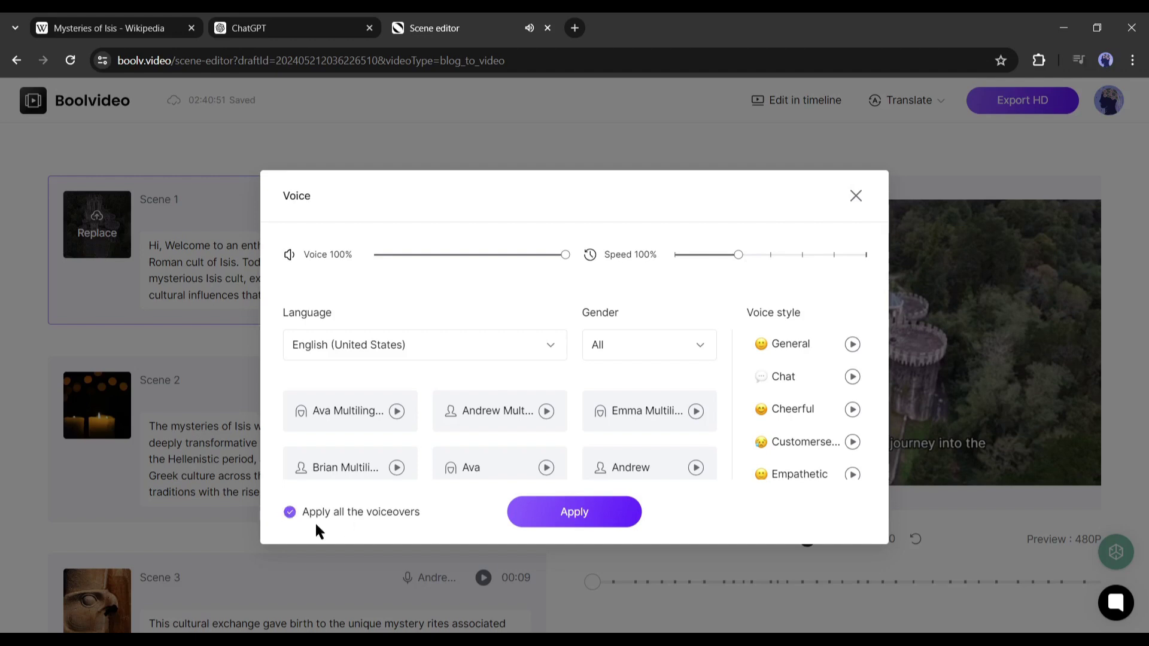
click(559, 519)
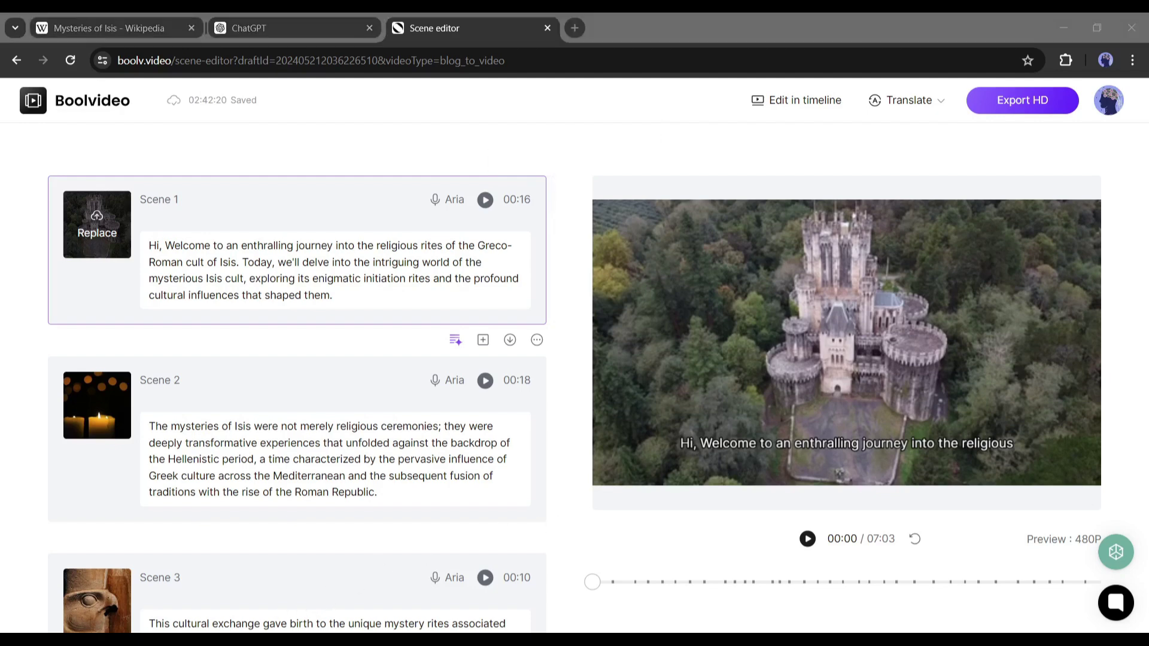
Step: In Scene 1's media replacement, drop 'initiation' from the search and browse uploads and cloud media
click(97, 227)
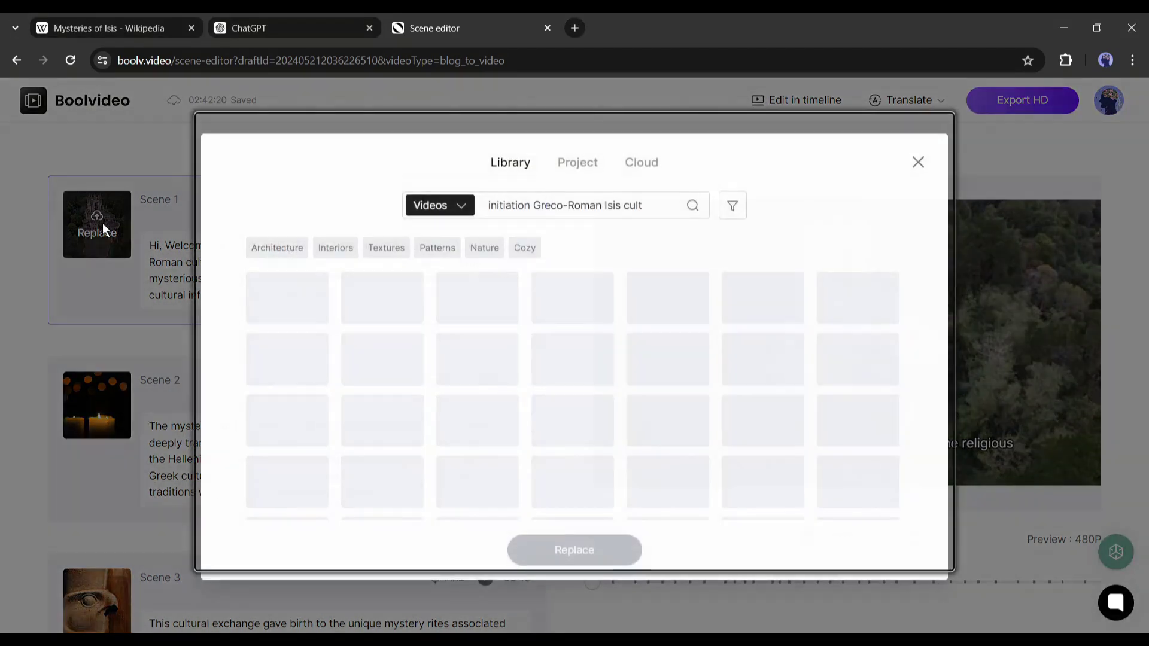
click(665, 352)
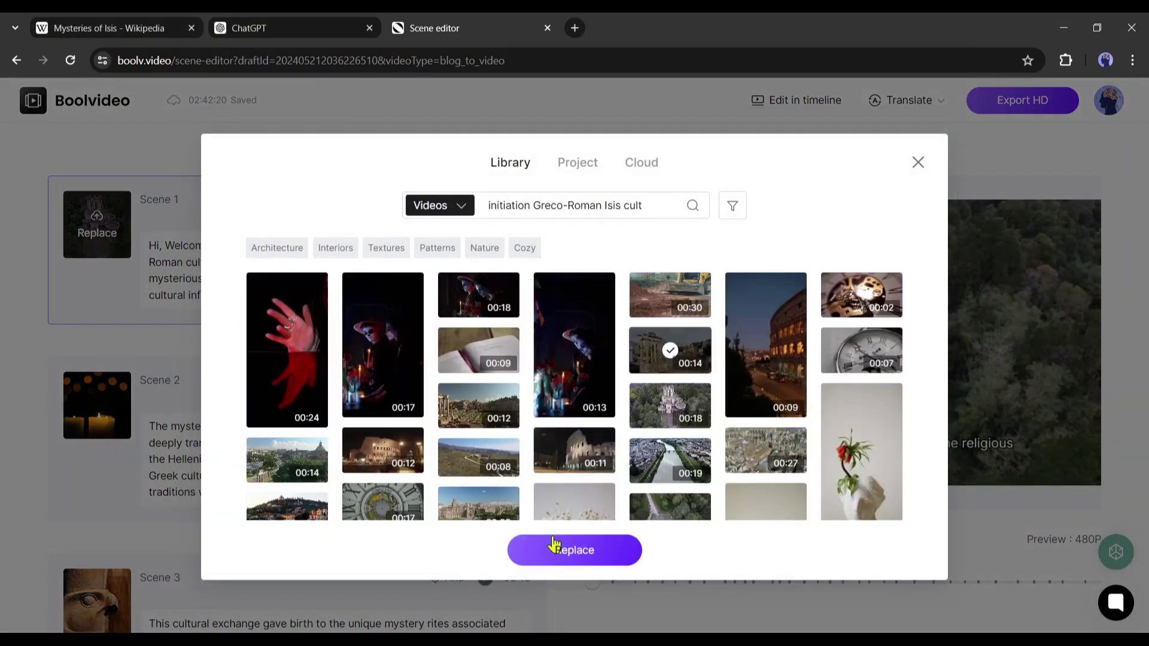
click(491, 215)
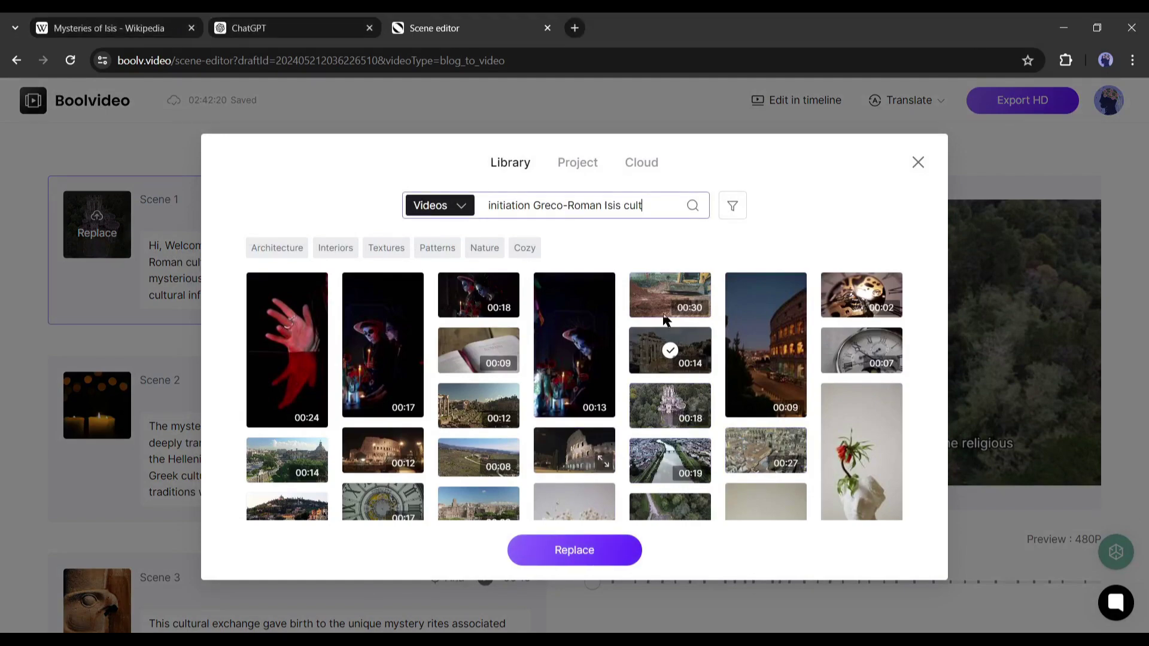
scroll(633, 419, down, 5)
scroll(489, 446, up, 10)
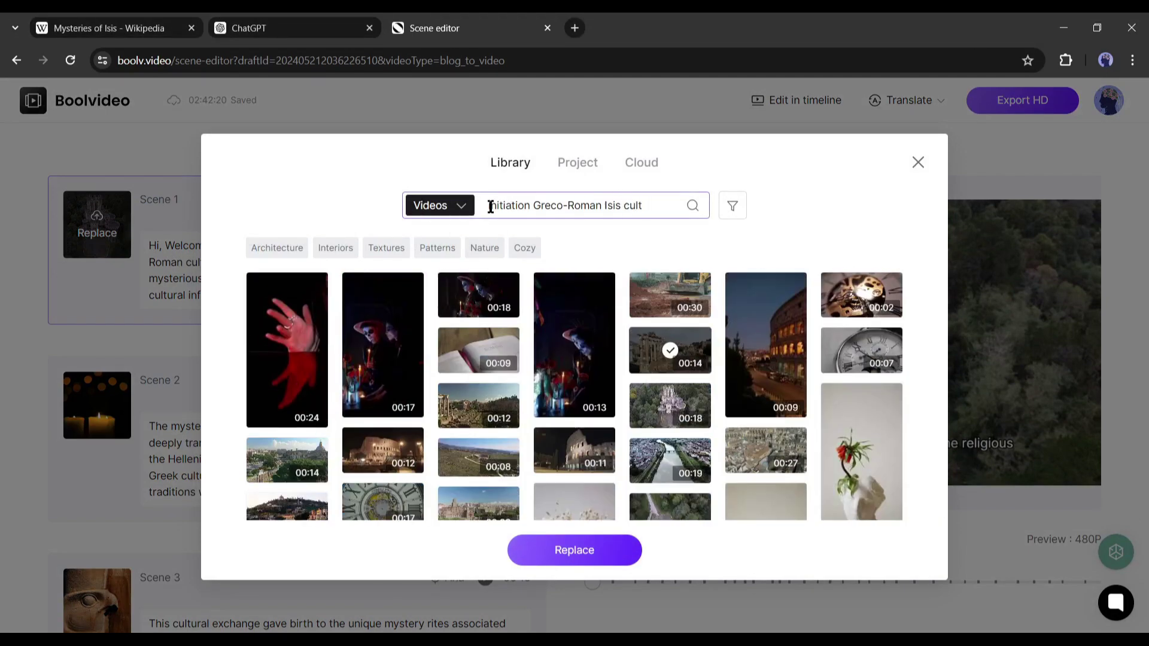
drag(532, 206, 472, 218)
key(BackSpace)
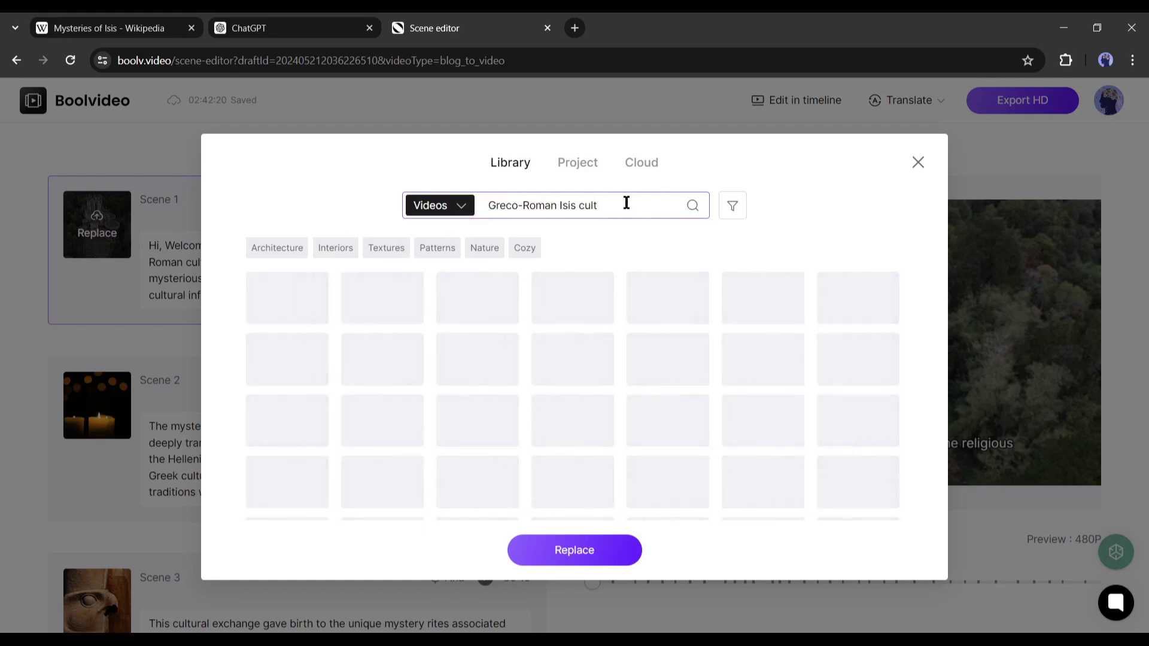
click(586, 172)
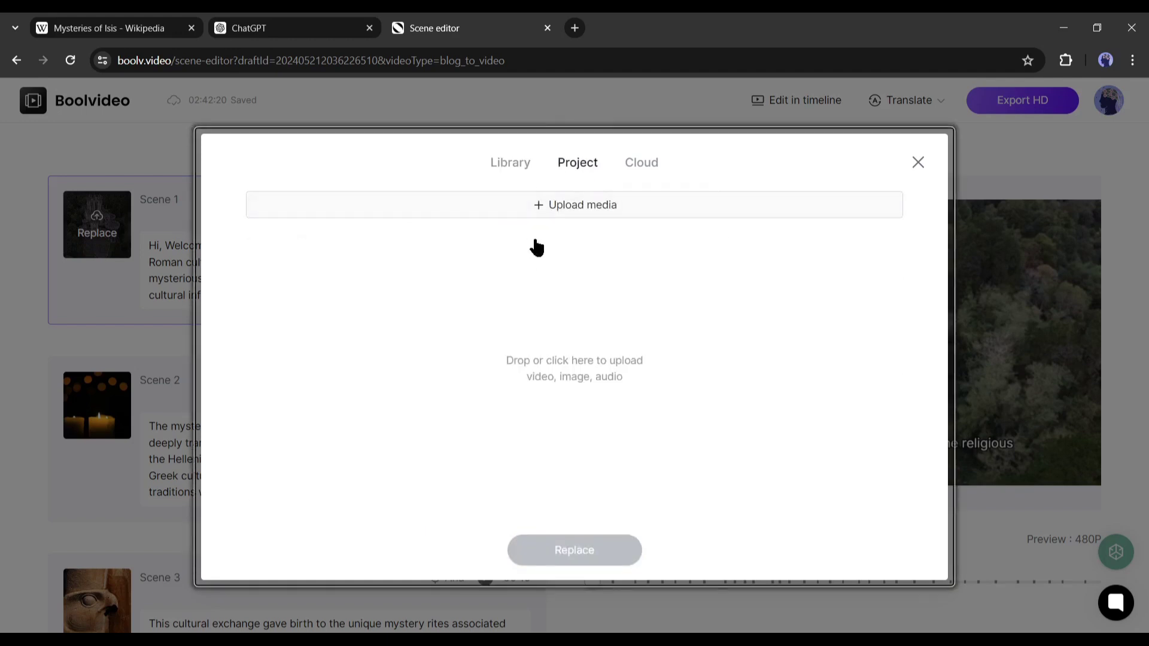
click(647, 164)
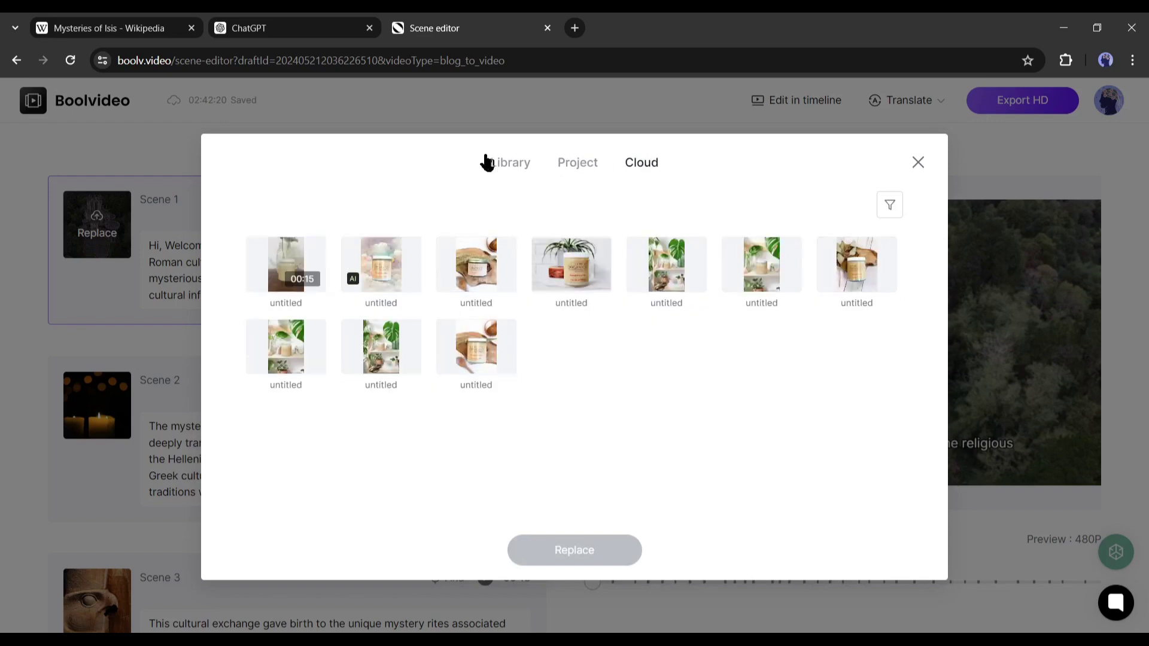
click(507, 170)
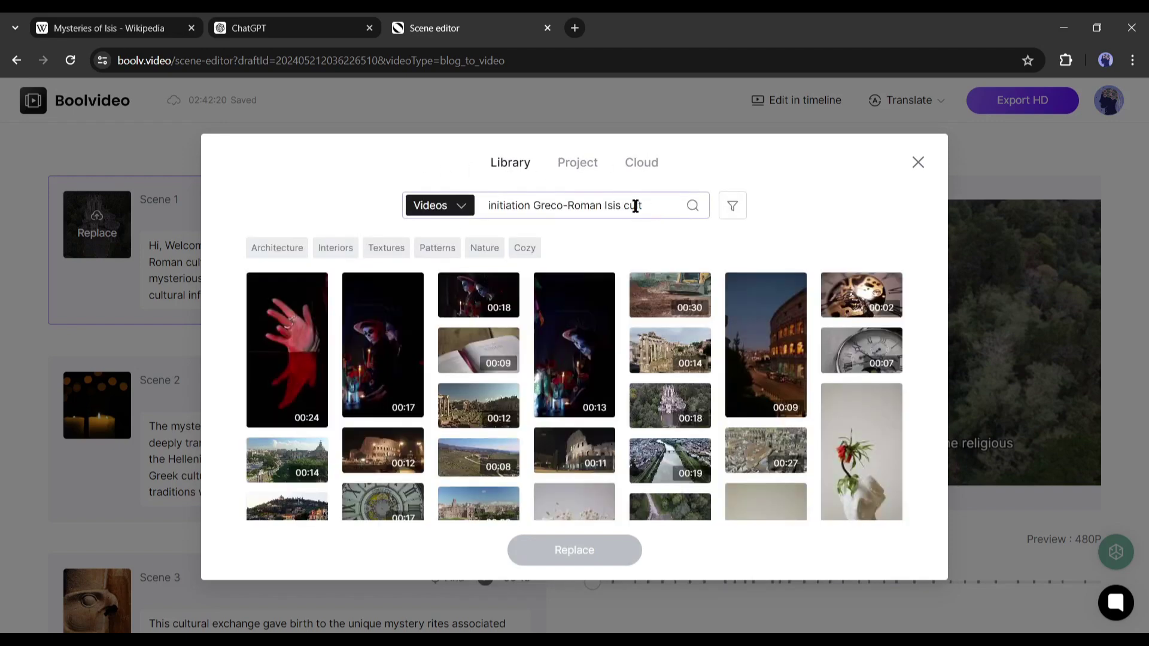
Step: Swap in the 00:27 city clip for Scene 1, trimmed to start at 6 seconds
click(680, 345)
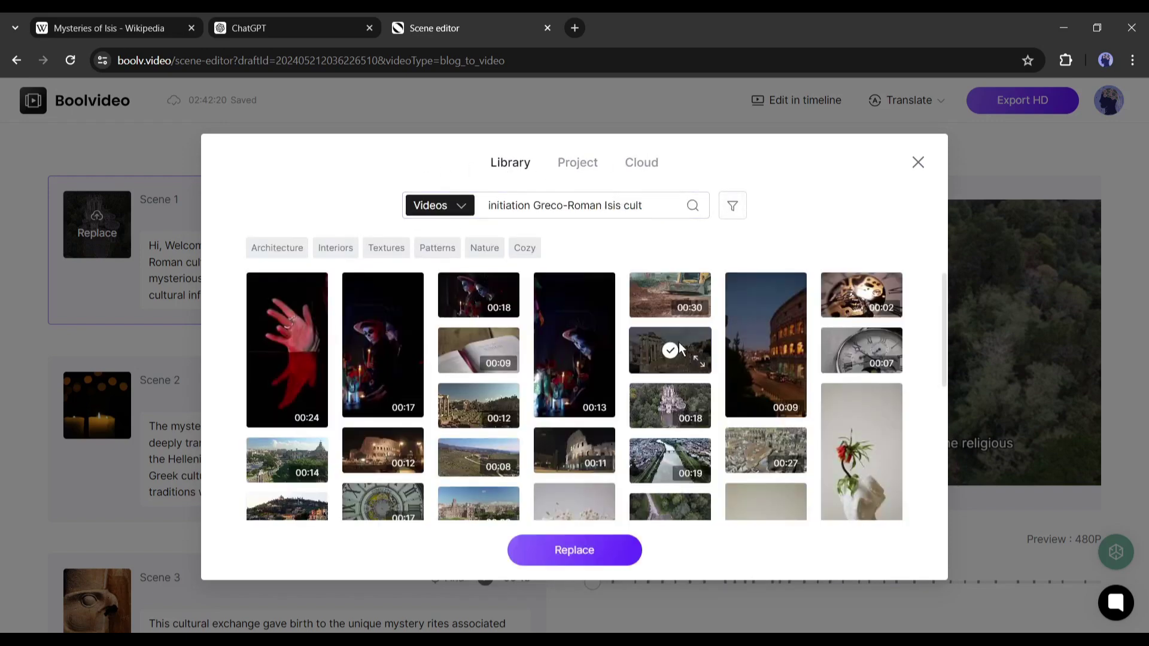
click(745, 454)
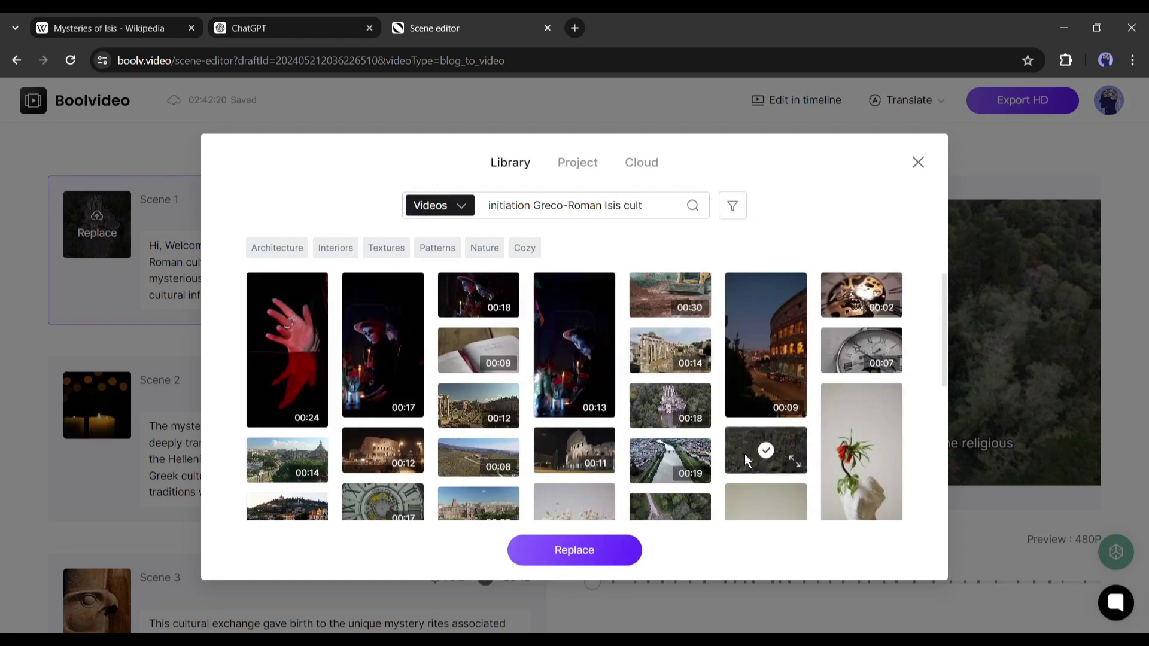
click(555, 554)
drag(591, 581, 736, 579)
scroll(833, 600, down, 2)
Step: Confirm Scene 1's trim, then give Scenes 2 and 3 corridor and candlelit stock clips
click(888, 569)
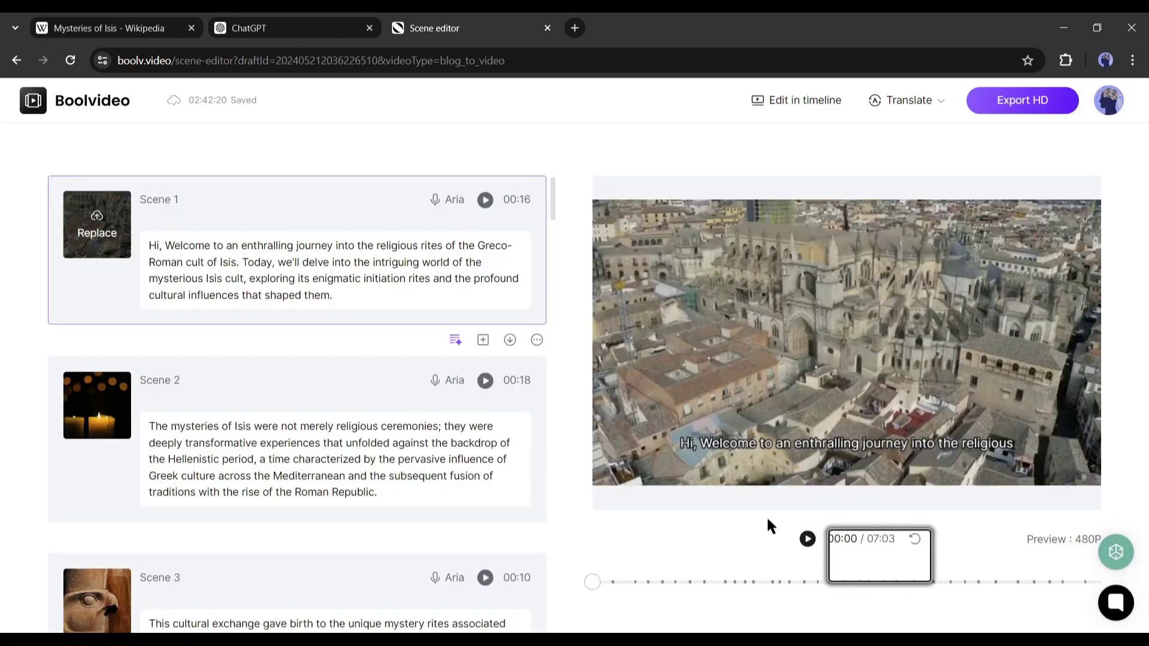
click(107, 413)
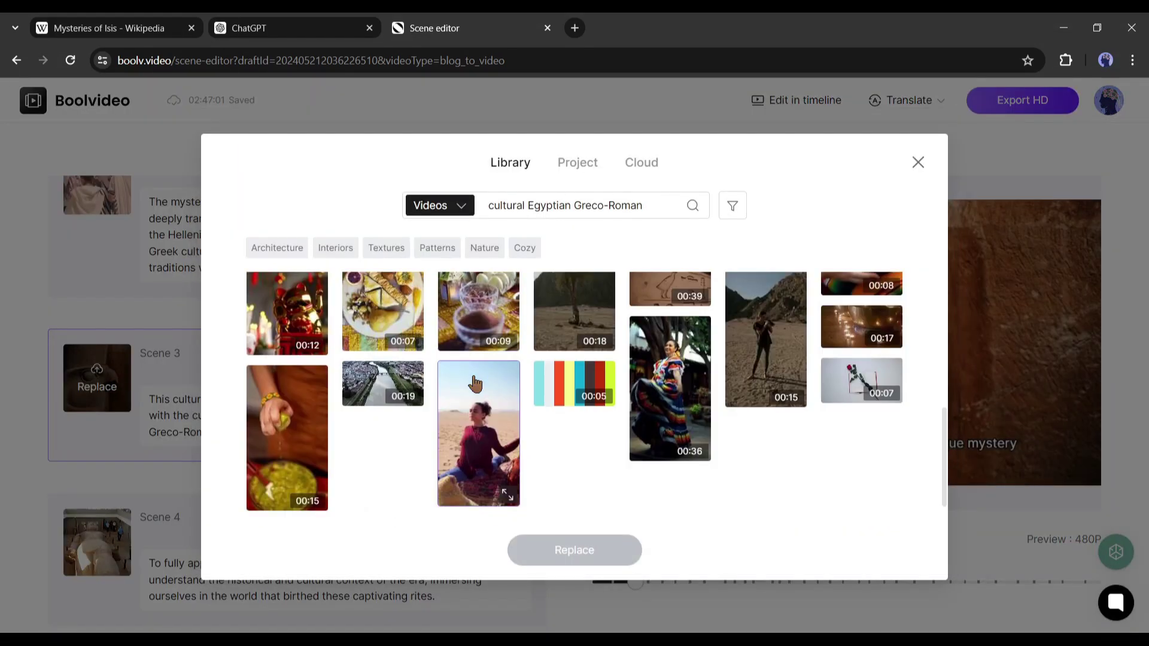
click(287, 353)
click(573, 549)
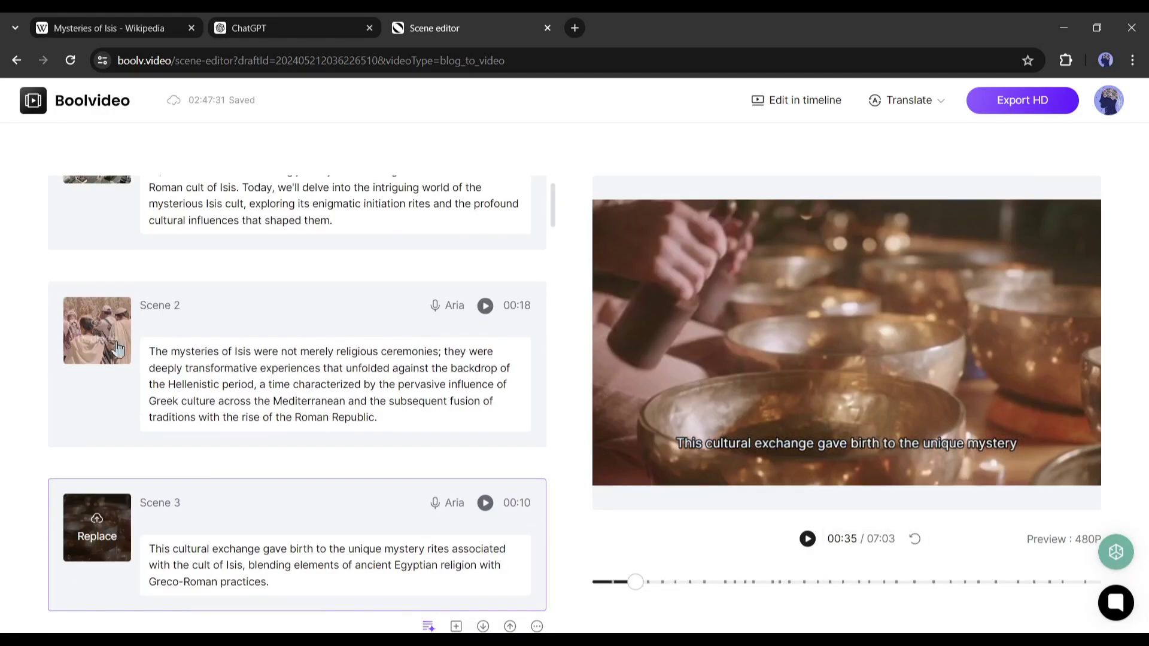
click(97, 330)
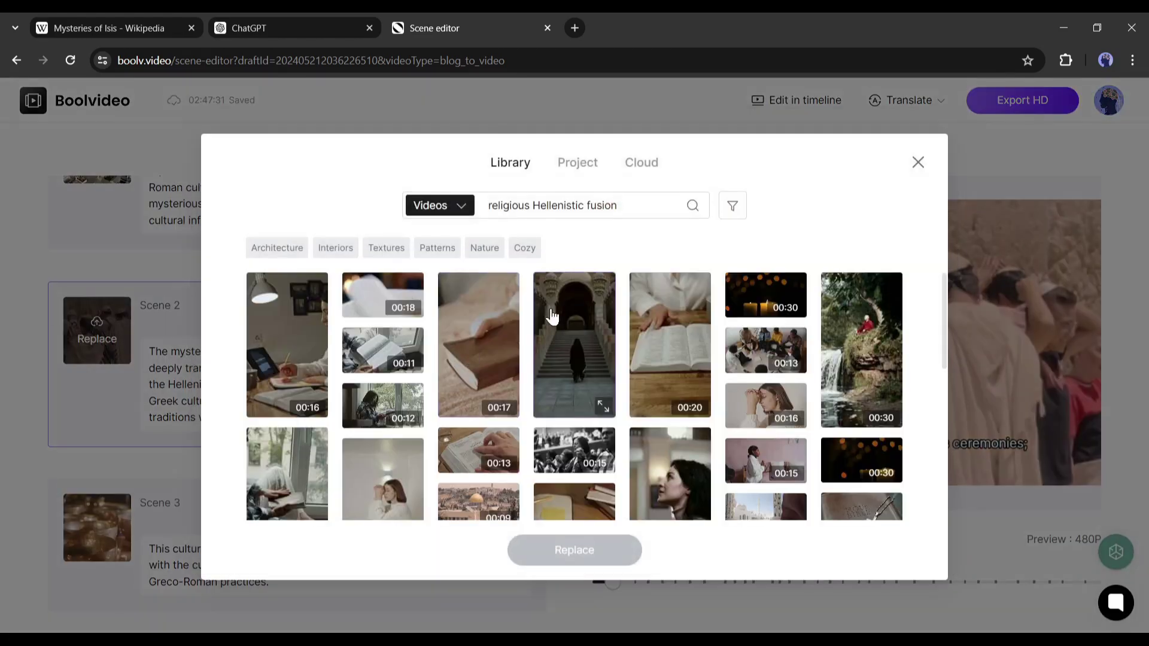
click(574, 550)
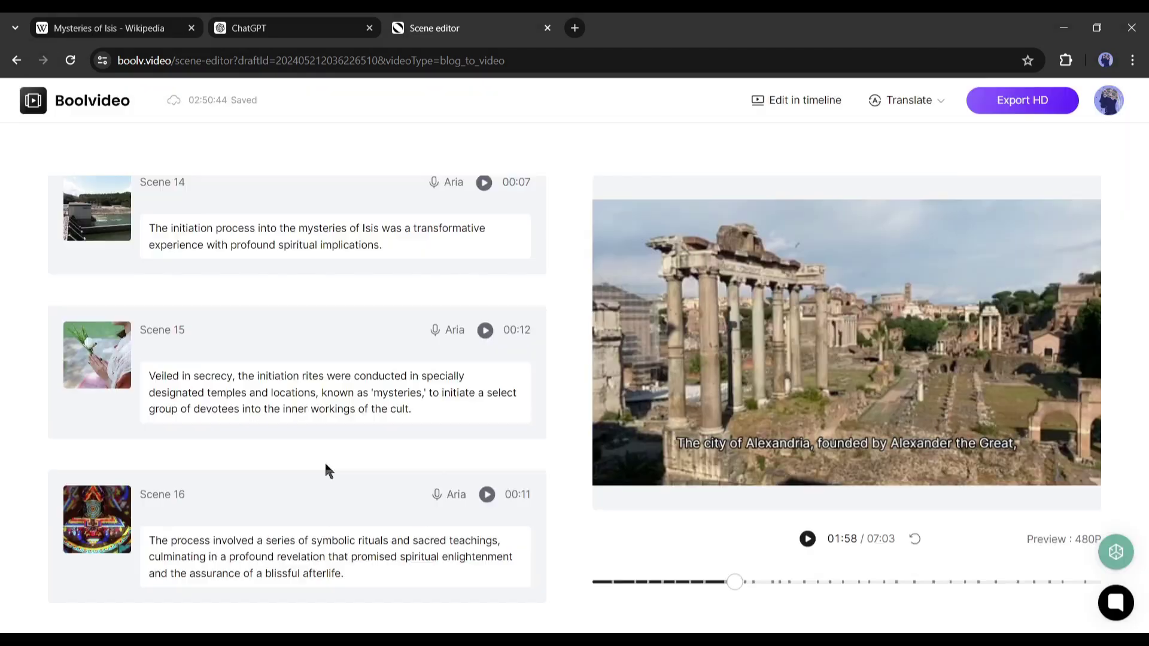
scroll(326, 467, up, 20)
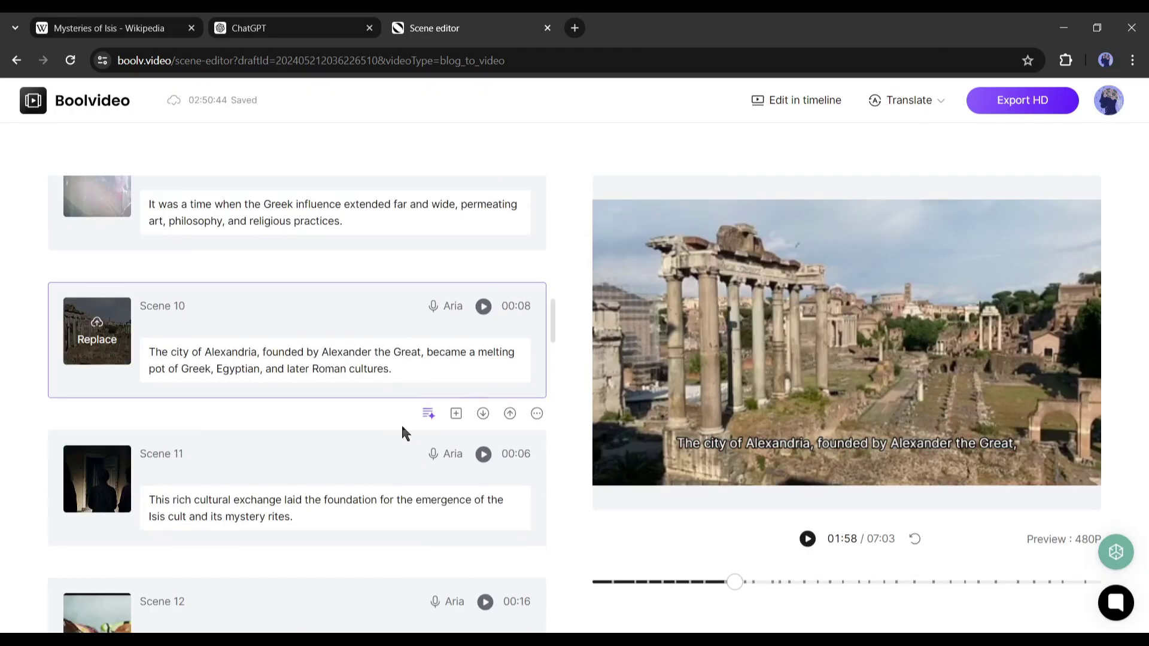
scroll(492, 382, up, 10)
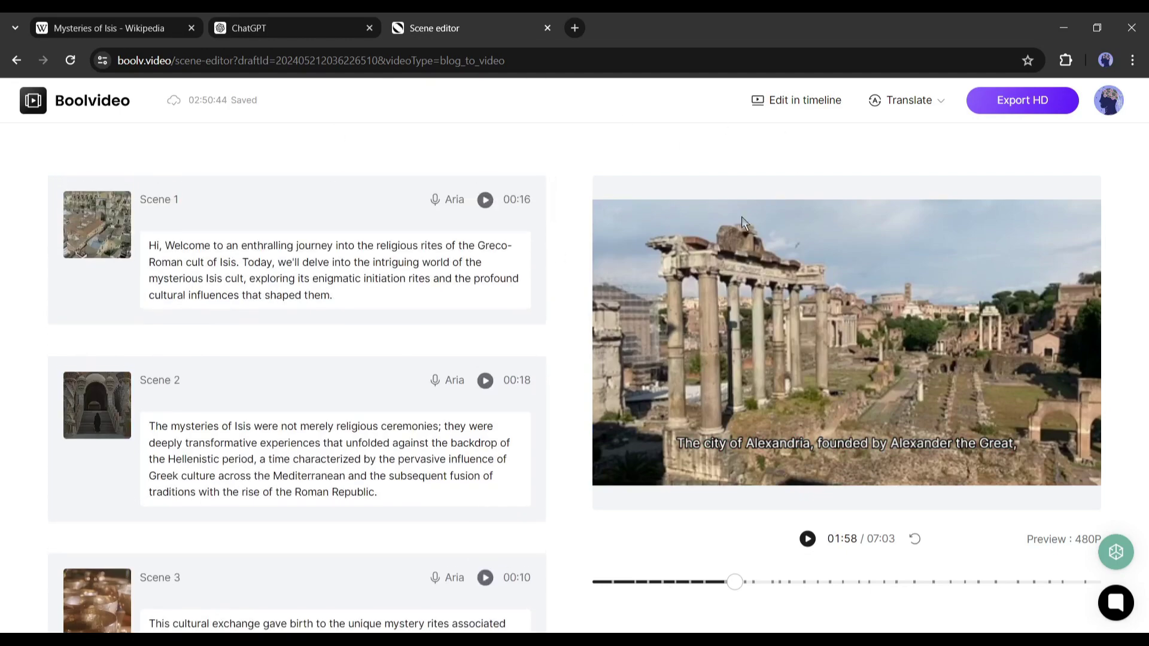
click(919, 100)
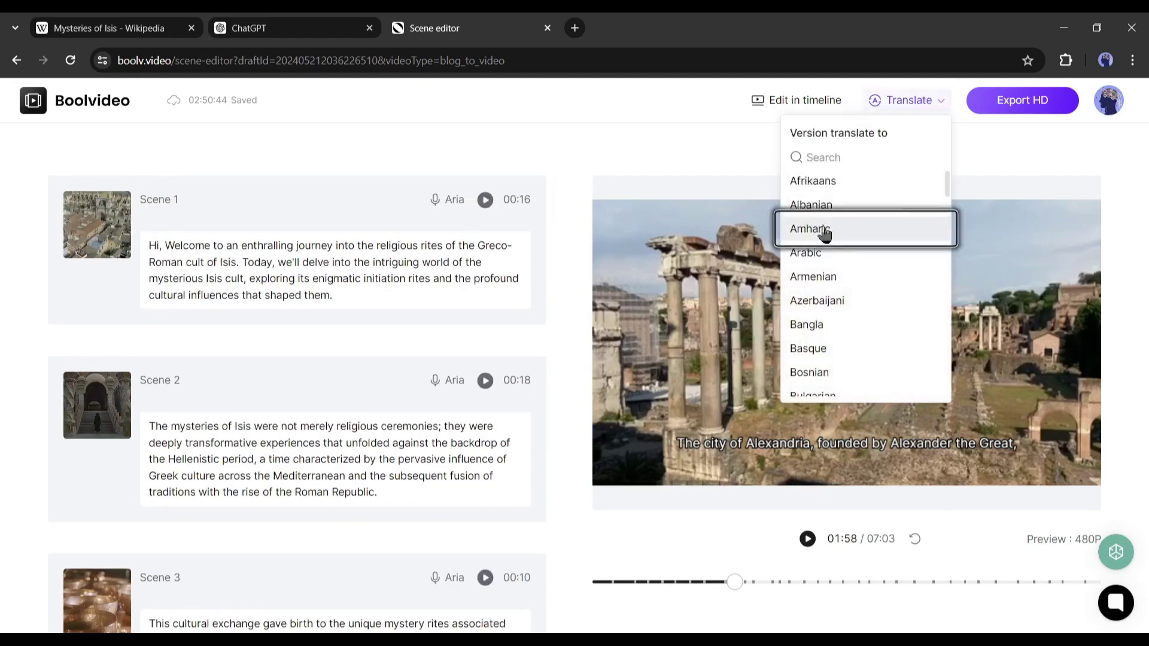
scroll(849, 254, down, 5)
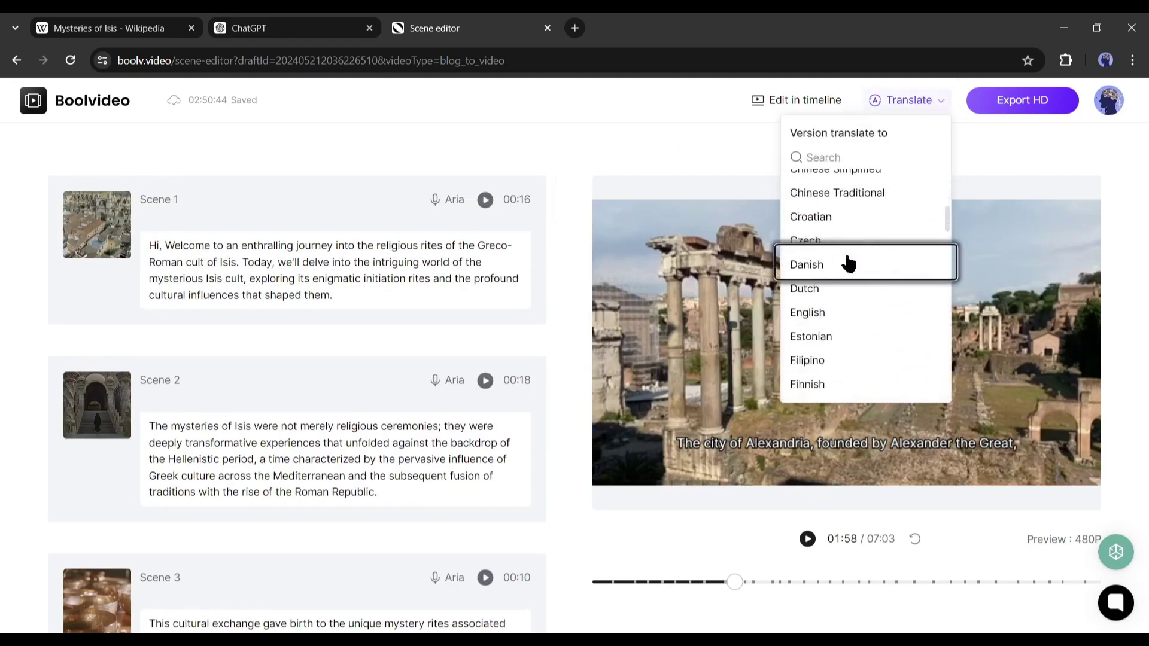
scroll(849, 263, down, 12)
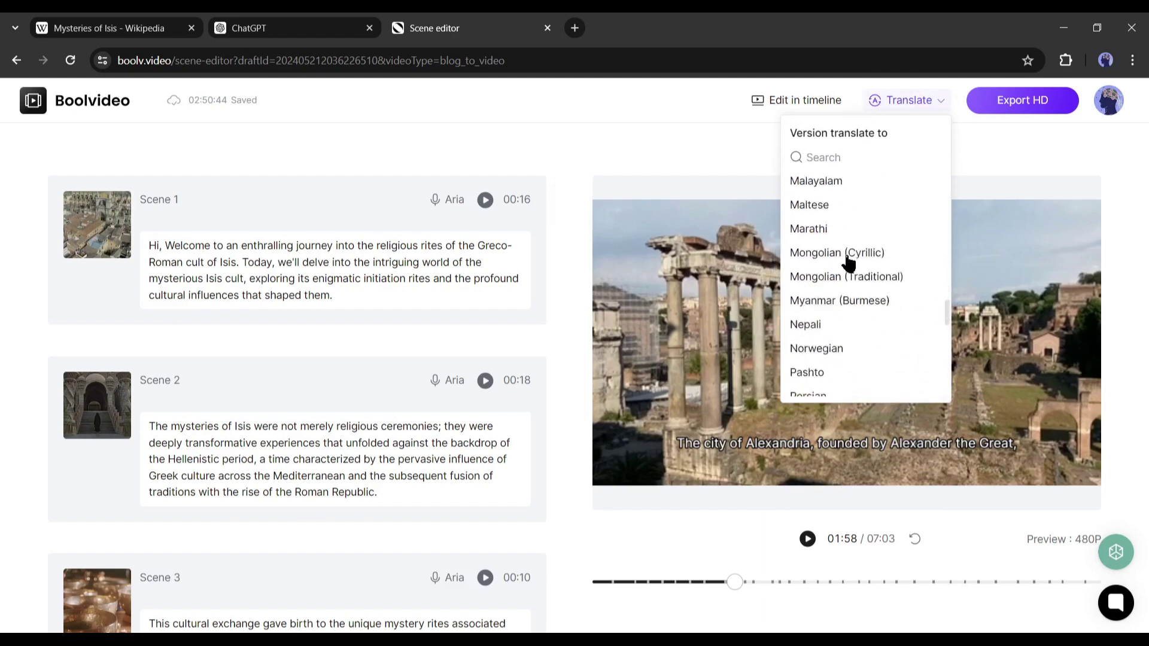
scroll(848, 263, down, 10)
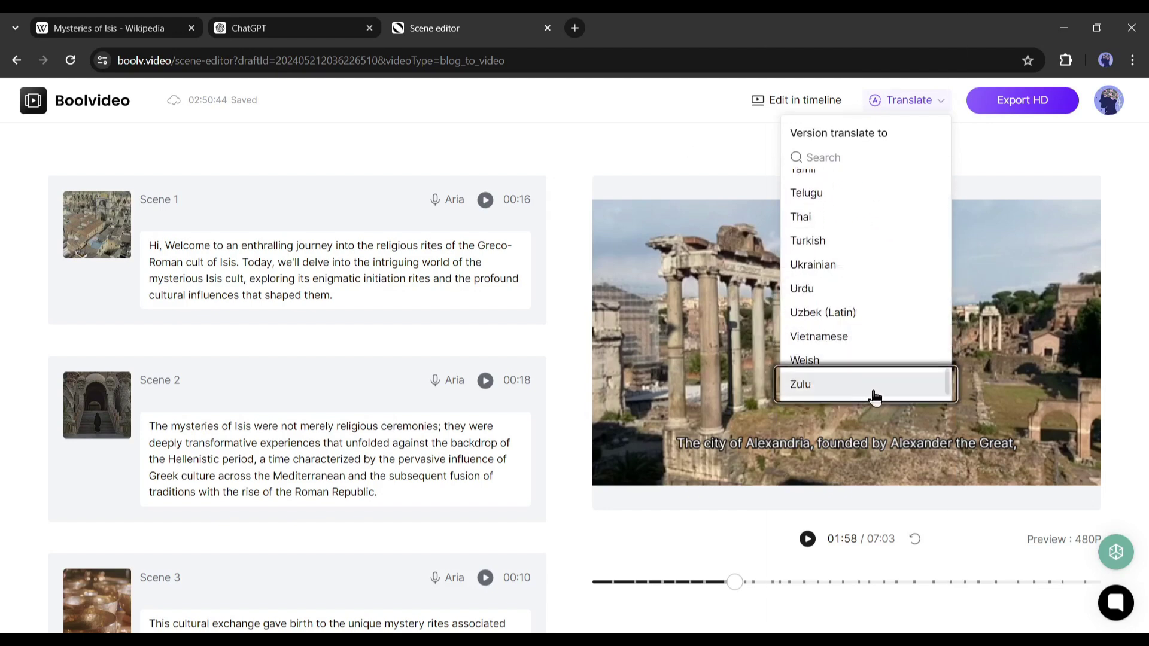
scroll(873, 395, up, 20)
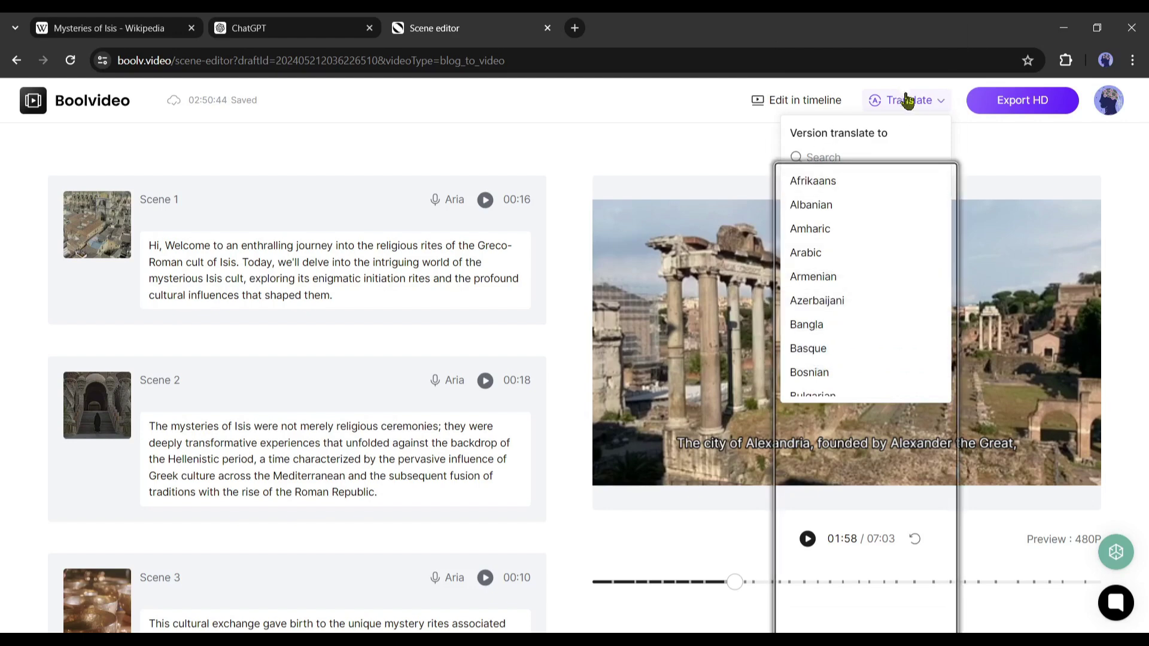
Step: Export the 7:03 video in HD as 'Isis Cult Rites' at 1080P resolution
click(1041, 104)
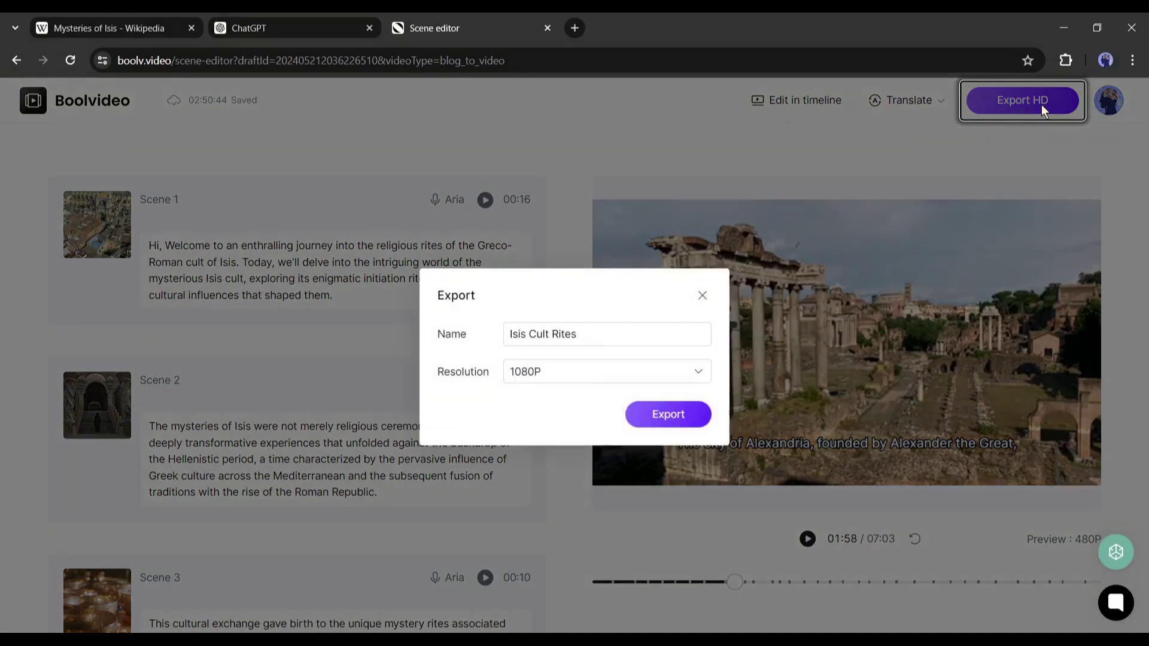
click(602, 328)
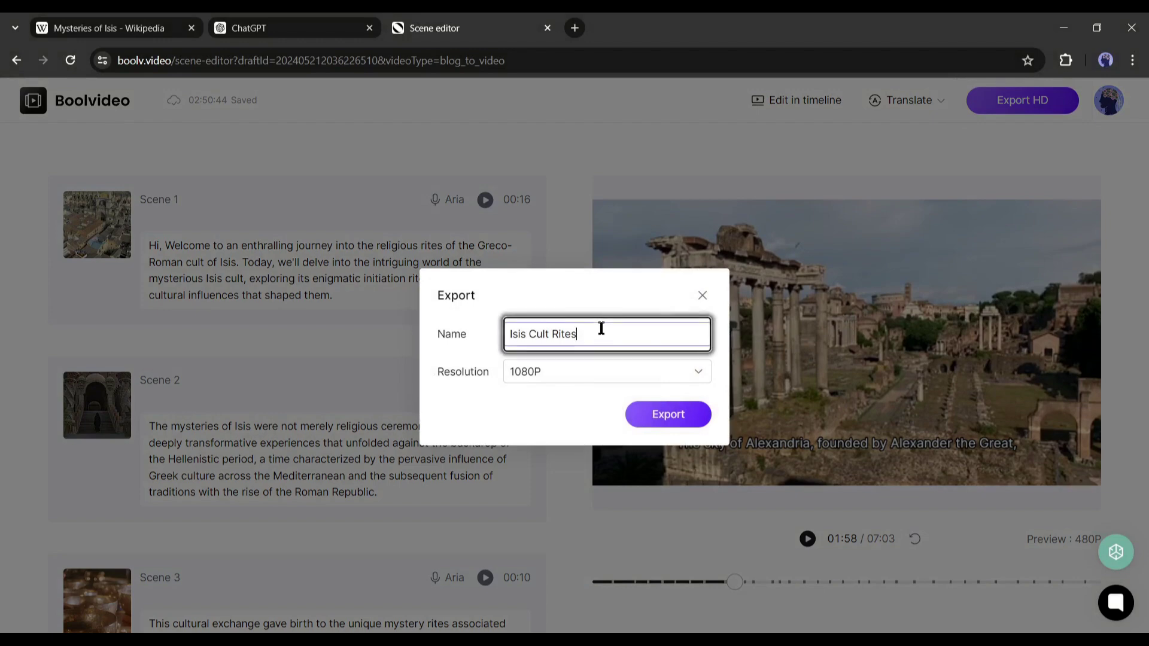
click(584, 361)
click(584, 361)
click(663, 421)
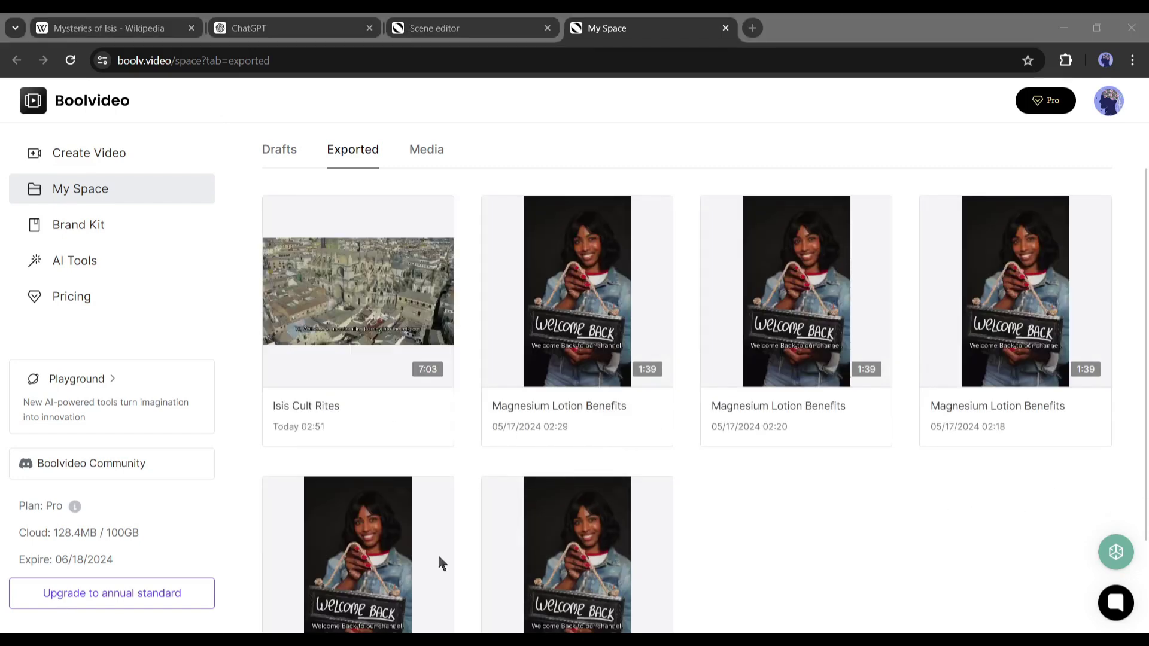
Step: Open the 'Isis Cult Rites' card from the Exported list and play the 1920 × 1080 video
click(367, 301)
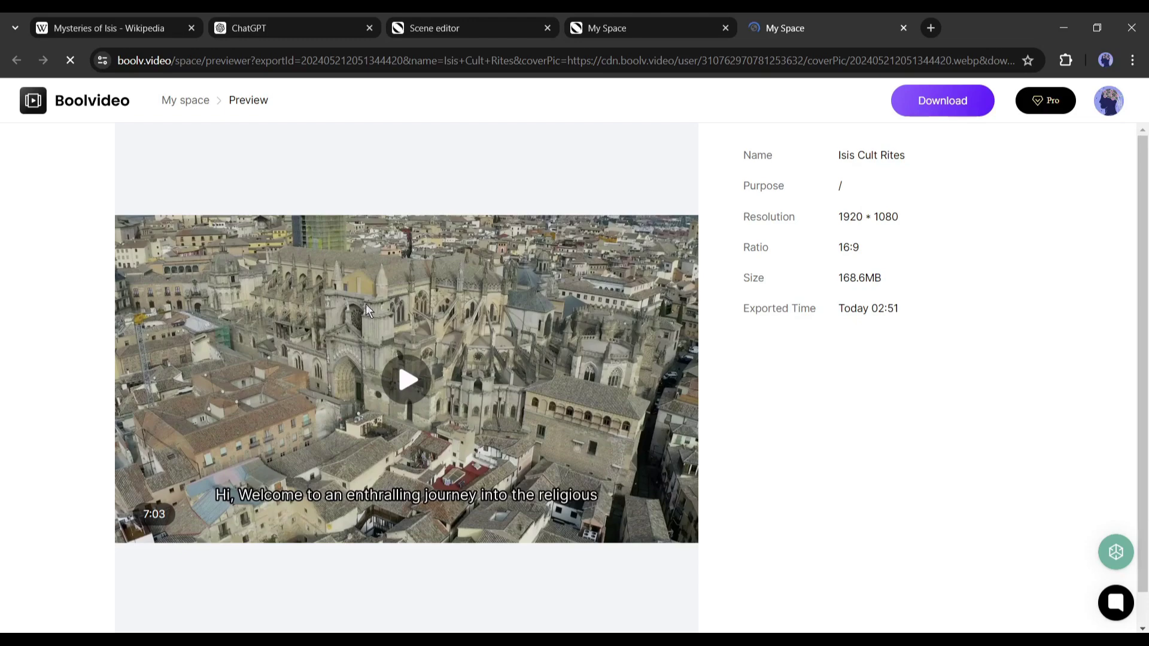
click(386, 375)
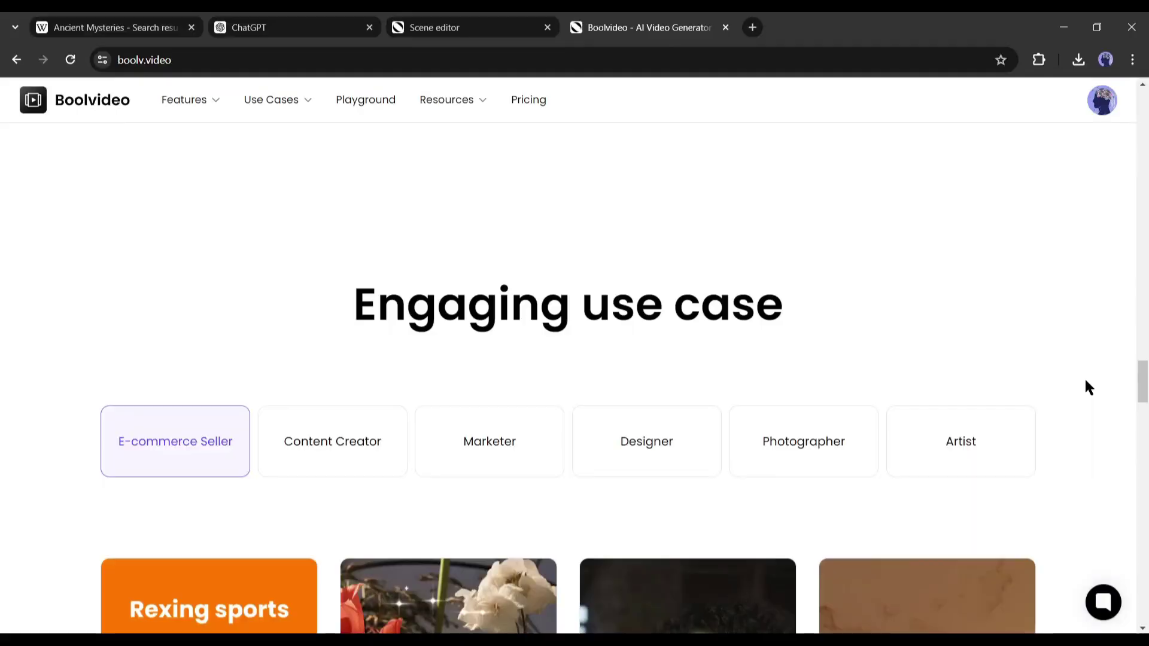
Step: Browse the homepage use-case samples for Content Creator, Marketer, Designer, Photographer and Artist
scroll(1085, 386, down, 5)
scroll(1084, 377, down, 2)
scroll(1082, 360, up, 3)
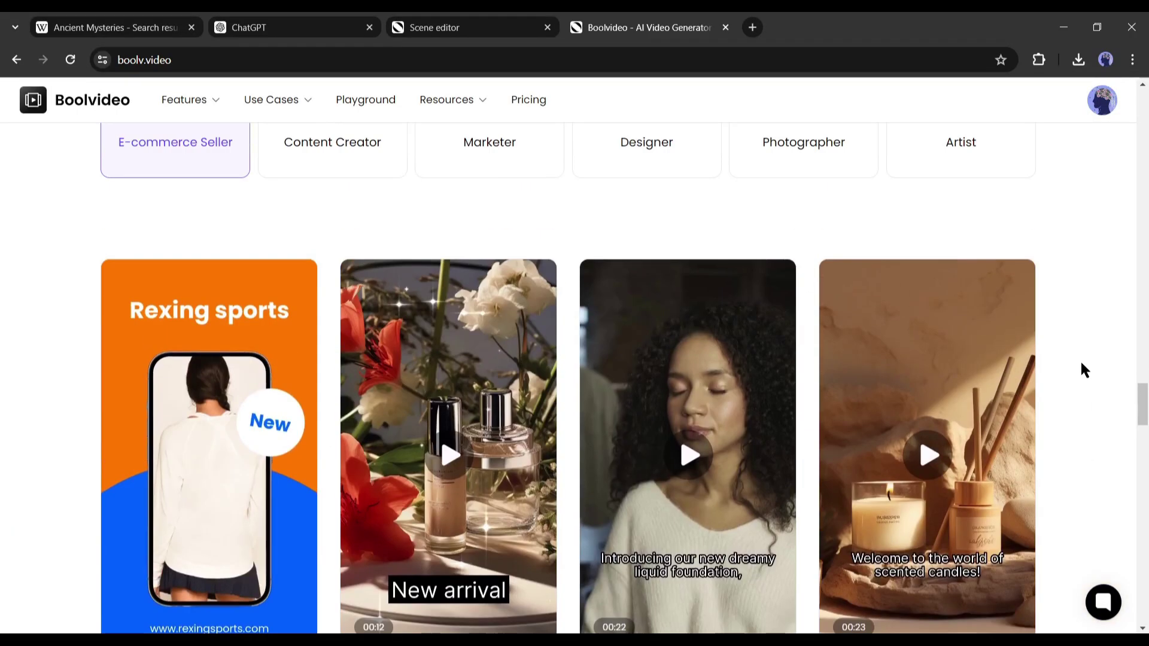
mouse_move(377, 157)
scroll(378, 155, down, 2)
click(381, 152)
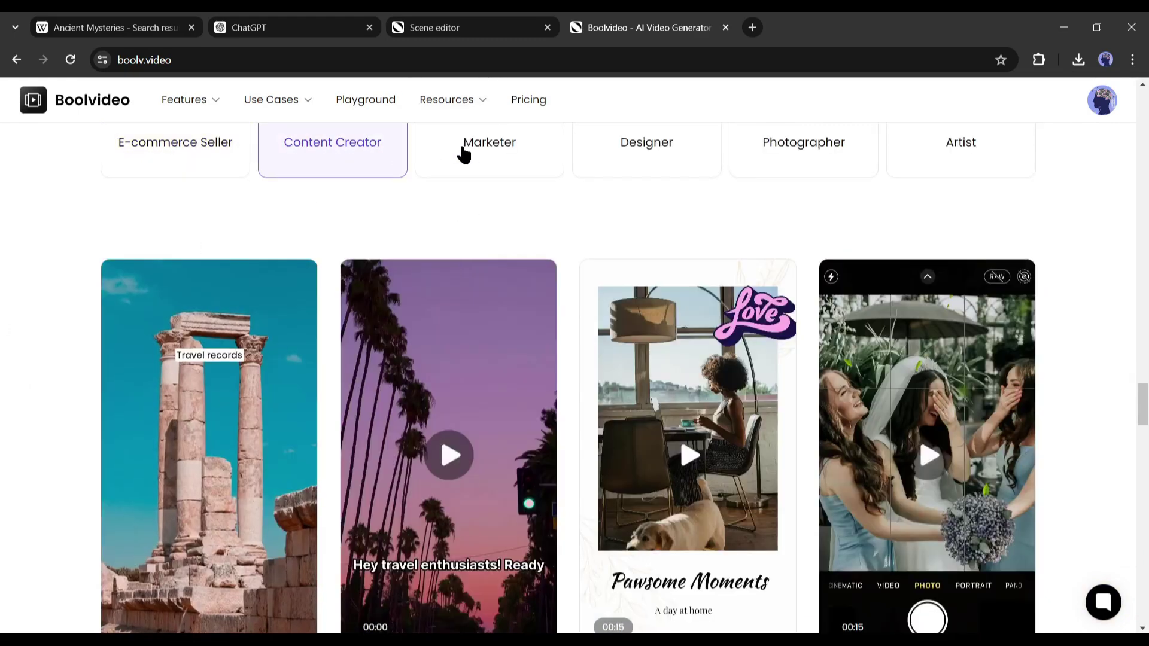
click(473, 155)
click(622, 170)
click(798, 172)
click(1011, 173)
Step: Show the Pricing page with Yearly -20% billing: Standard $11.5, Pro $55 per month
click(528, 100)
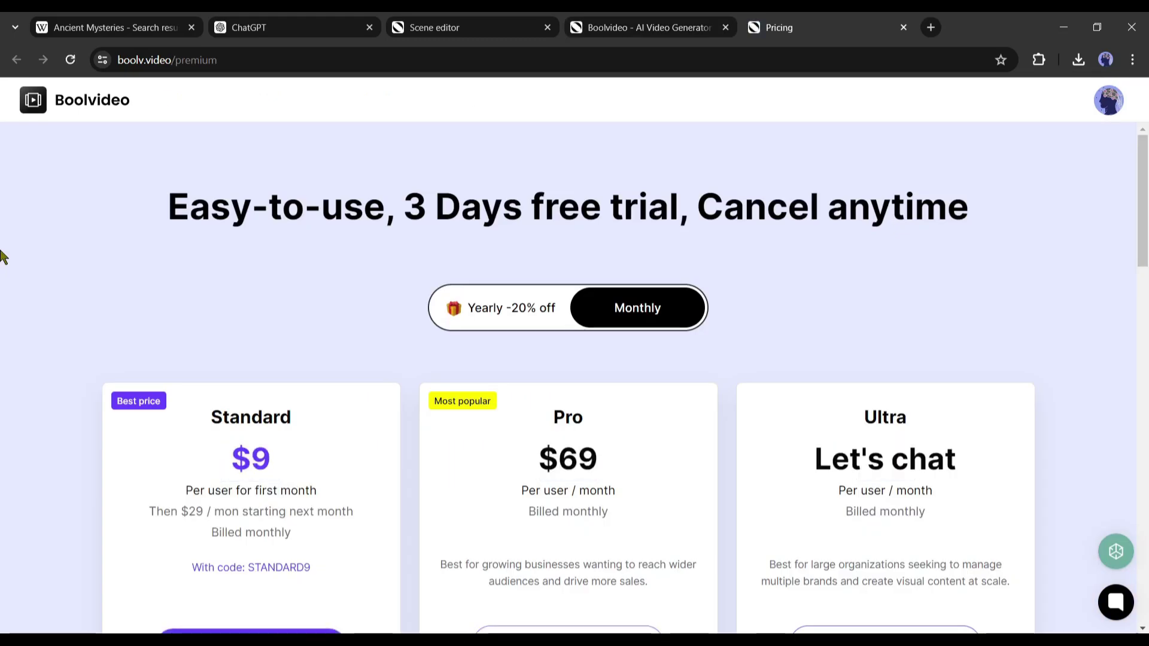
click(488, 318)
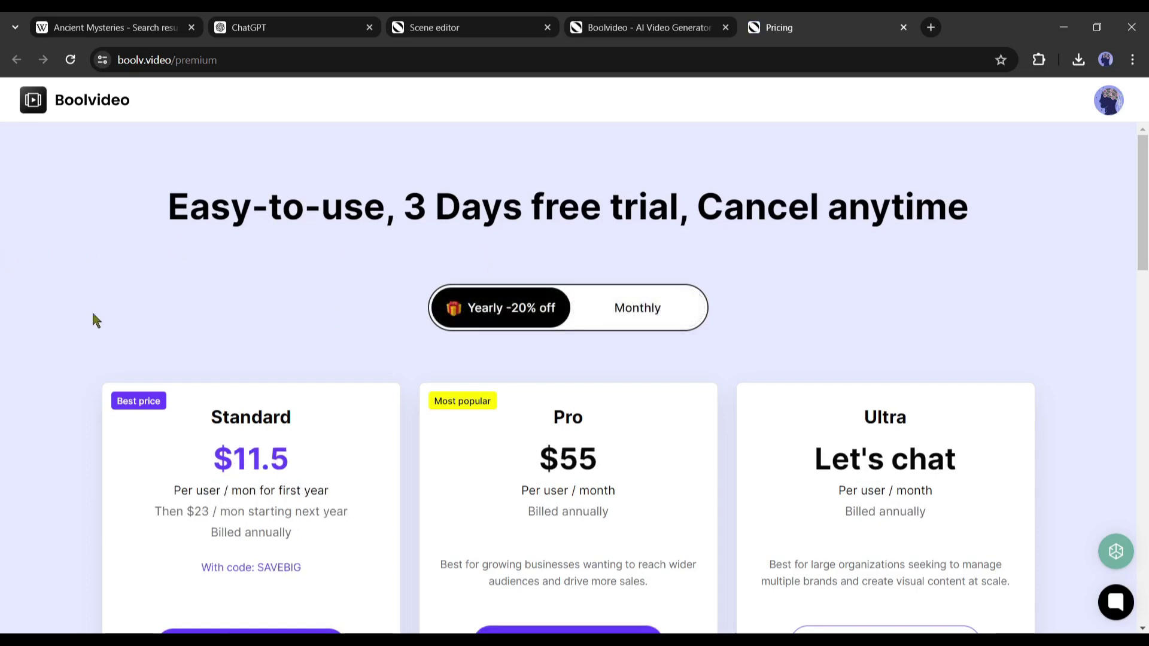
scroll(83, 322, down, 4)
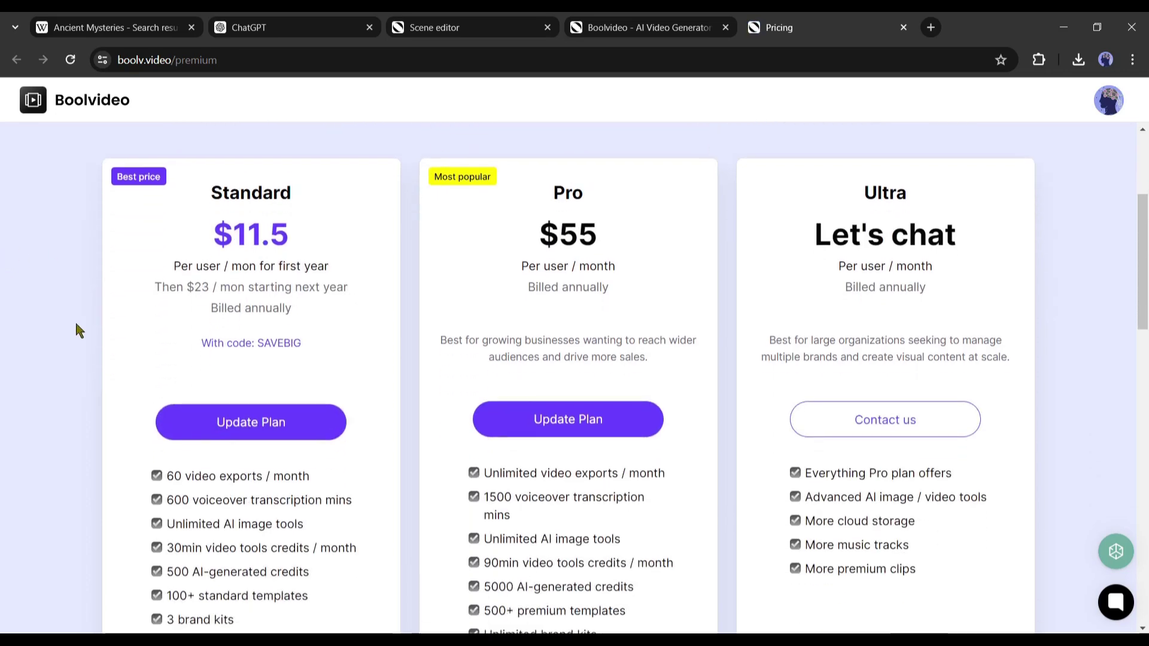
scroll(78, 330, down, 9)
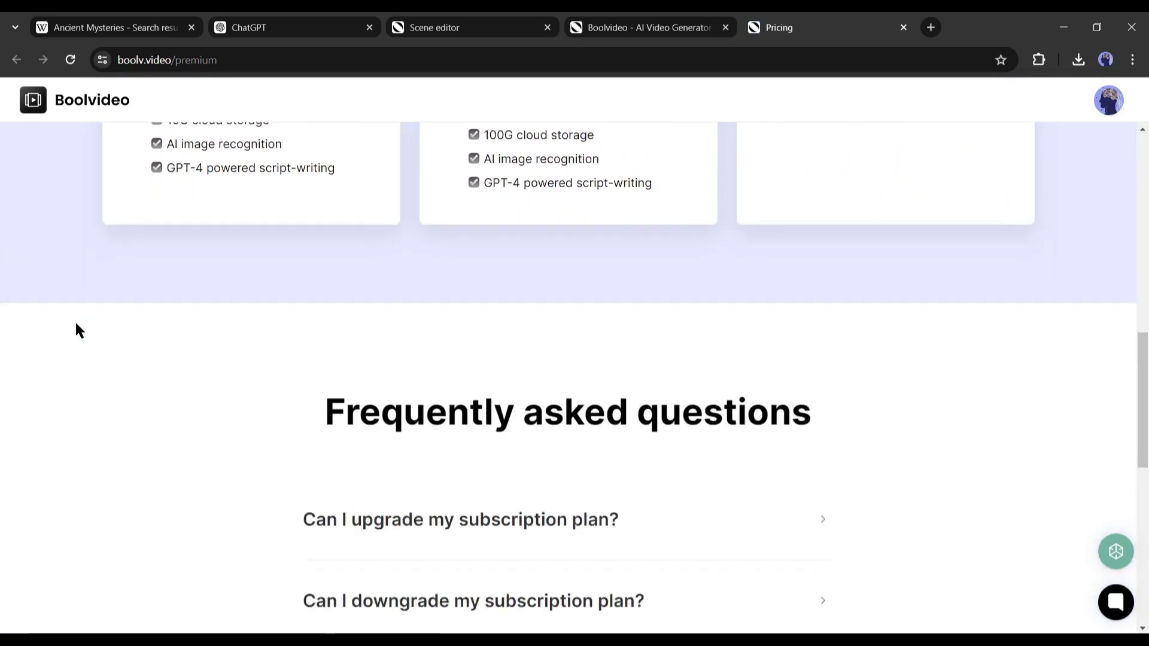
scroll(78, 330, up, 12)
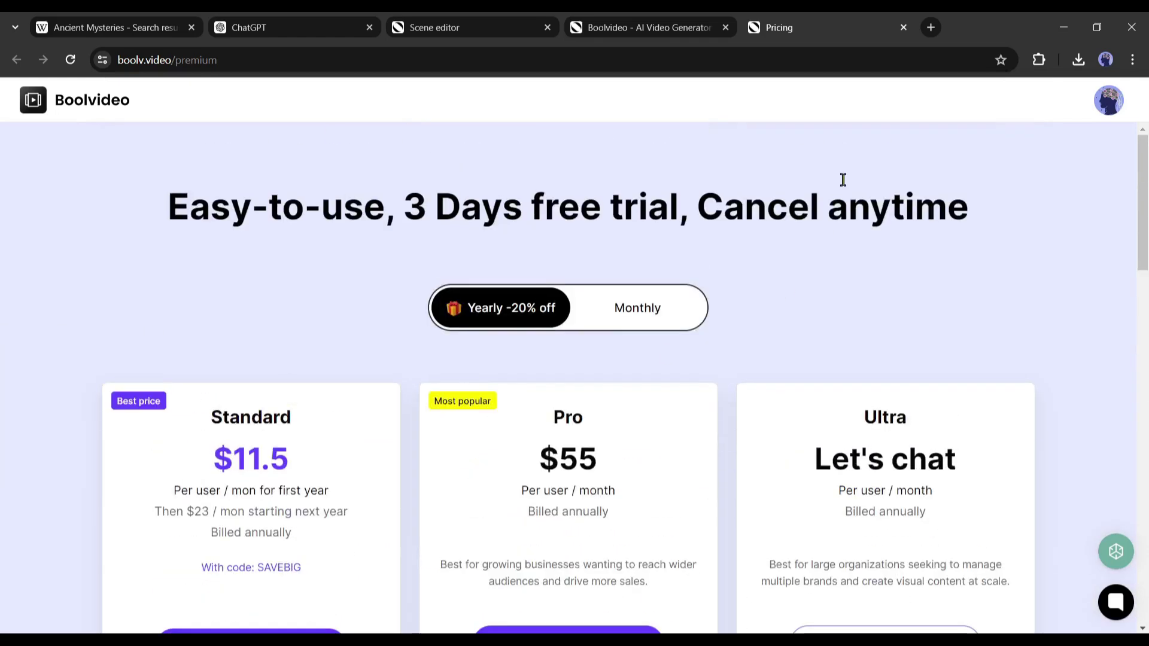